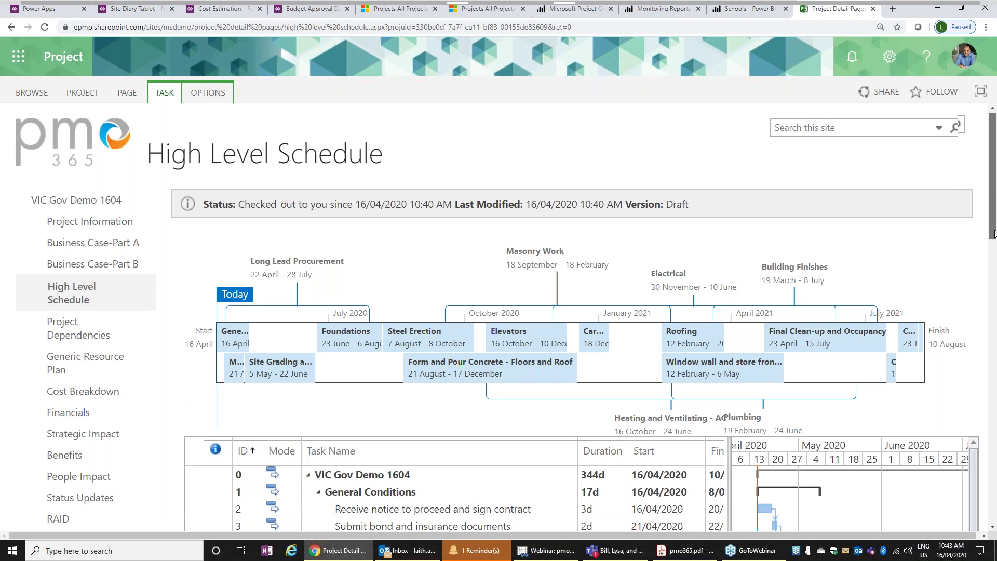
Insert a task named "New Task" directly above "Prepare and submit project schedule" under General Conditions.
scroll(994, 233, "down", 3)
left_click(421, 405)
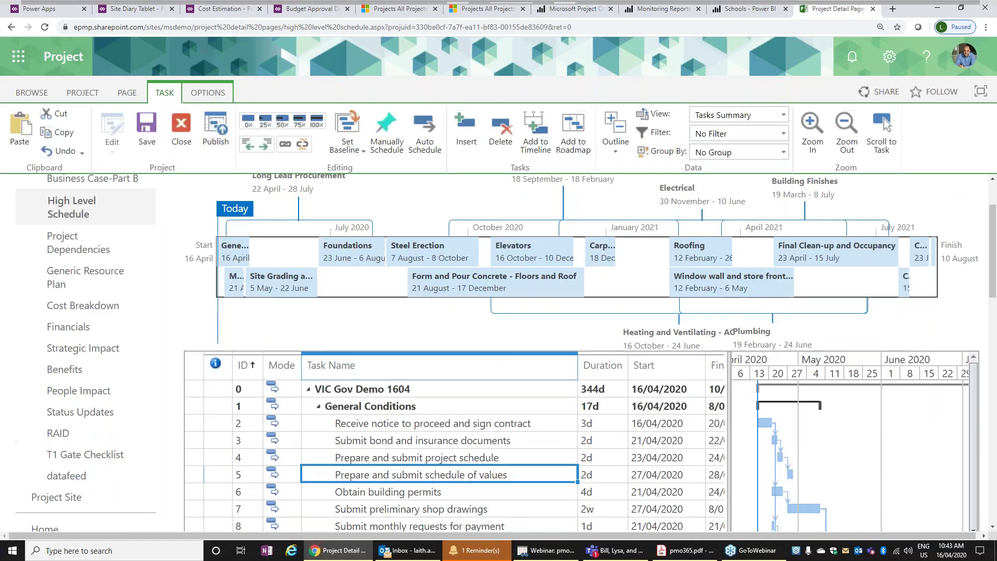
left_click(412, 457)
scroll(412, 459, "down", 1)
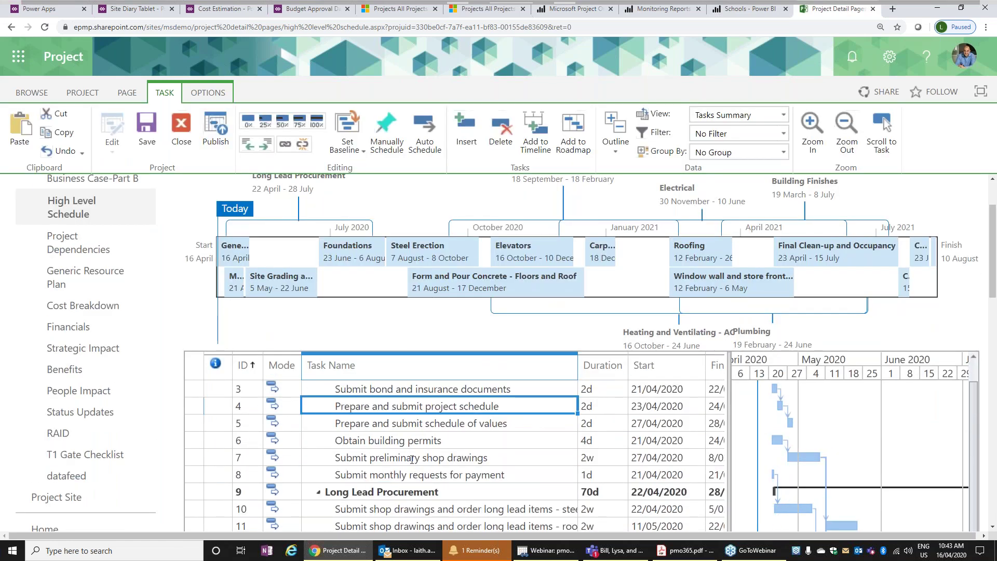
scroll(411, 459, "up", 1)
scroll(993, 221, "up", 1)
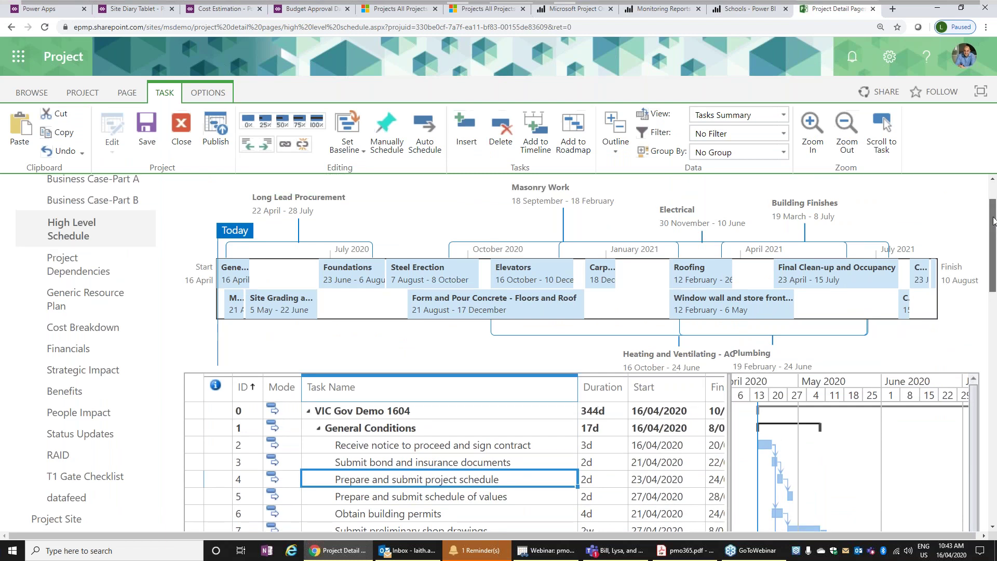
scroll(993, 220, "up", 1)
scroll(993, 221, "down", 3)
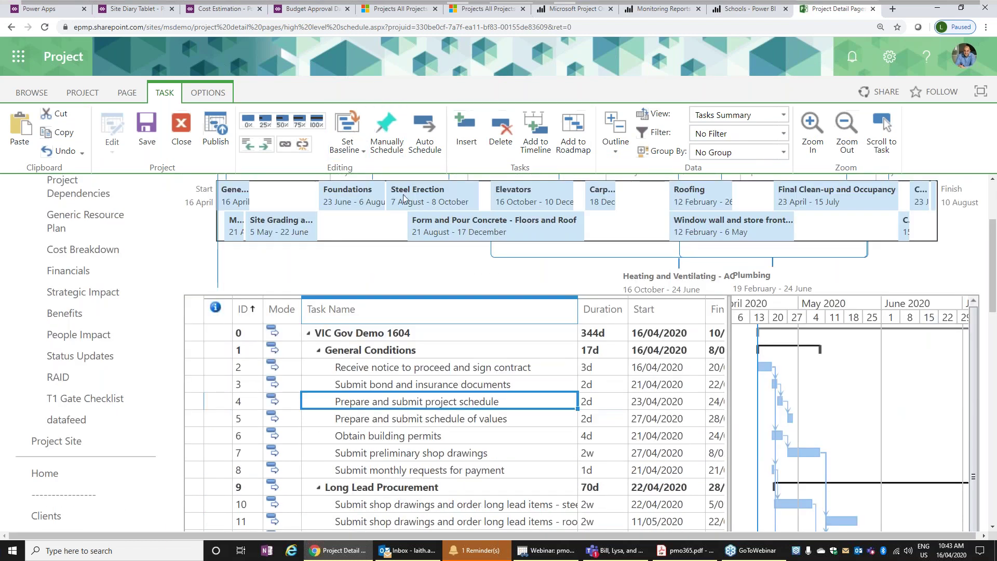
left_click(457, 141)
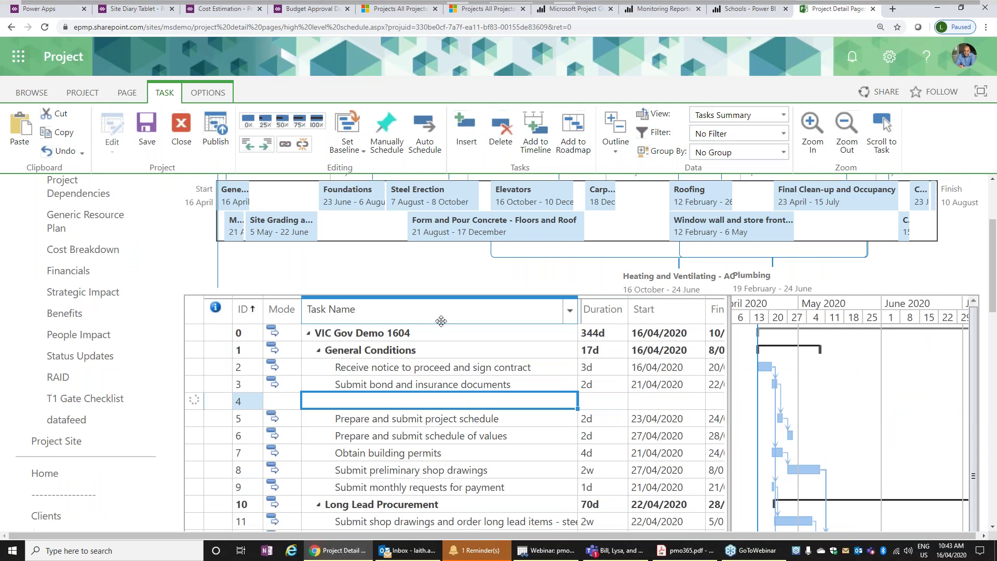
type("New Task")
key("Return")
Set New Task's duration to 5 days and select the task names from "Submit bond and insurance documents" to "Prepare and submit project schedule".
left_click(607, 398)
type("5")
key("Return")
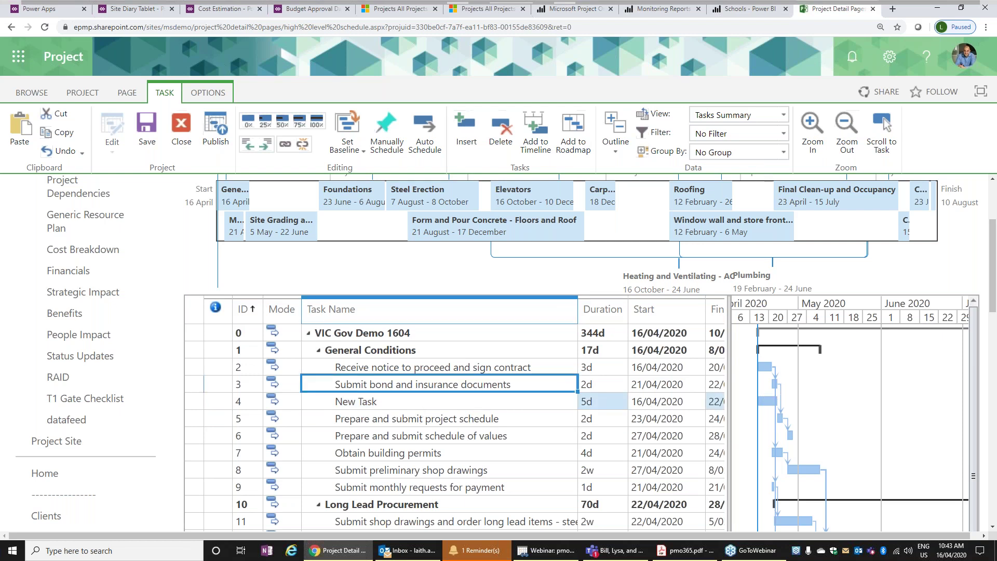
left_click_drag(431, 384, 434, 410)
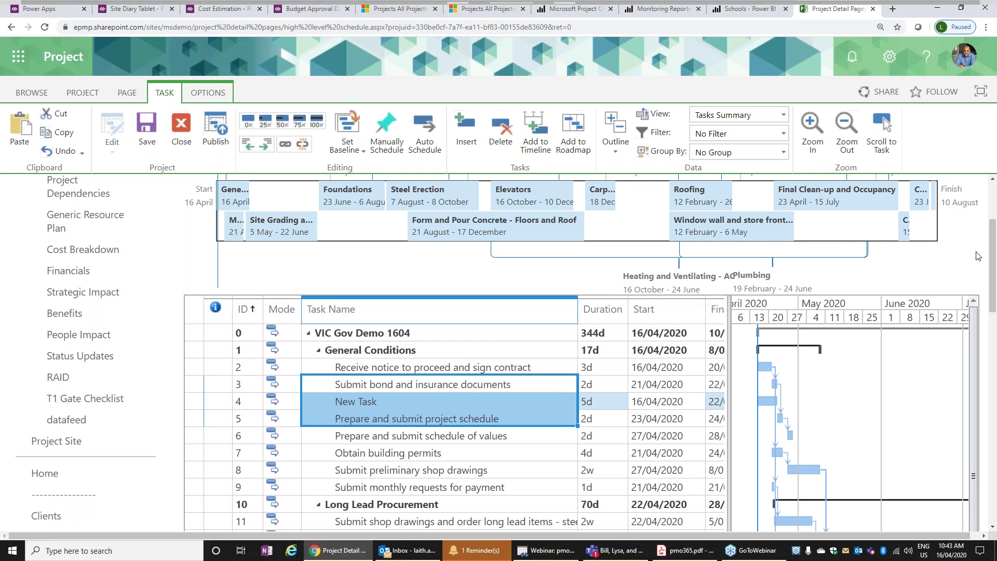
left_click_drag(992, 252, 992, 216)
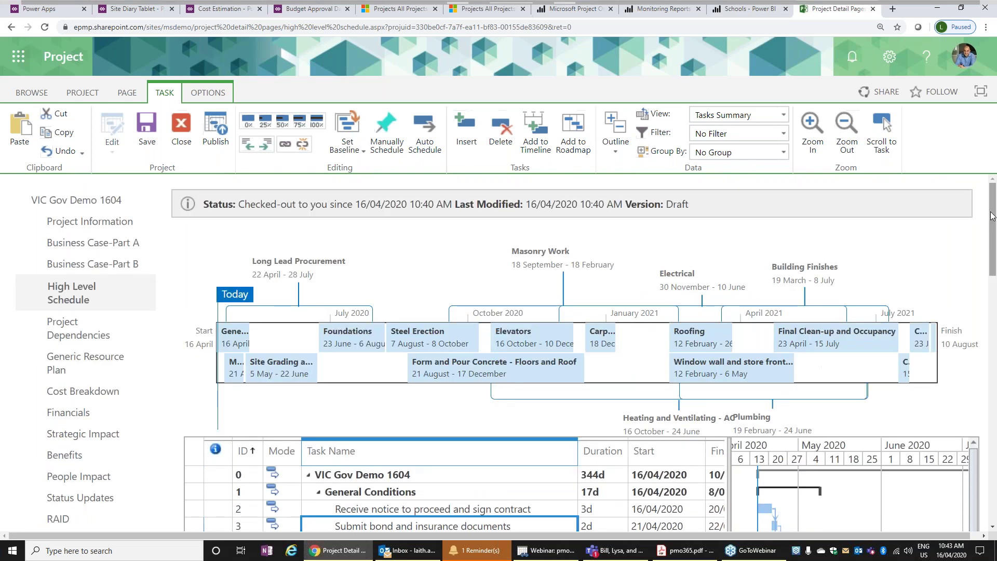
key("super")
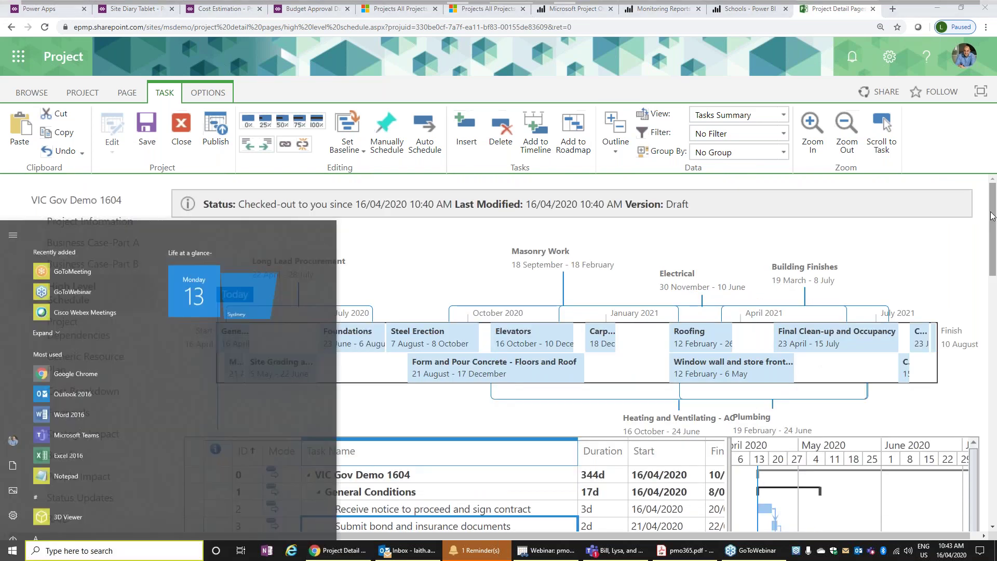
type("proj")
left_click(102, 275)
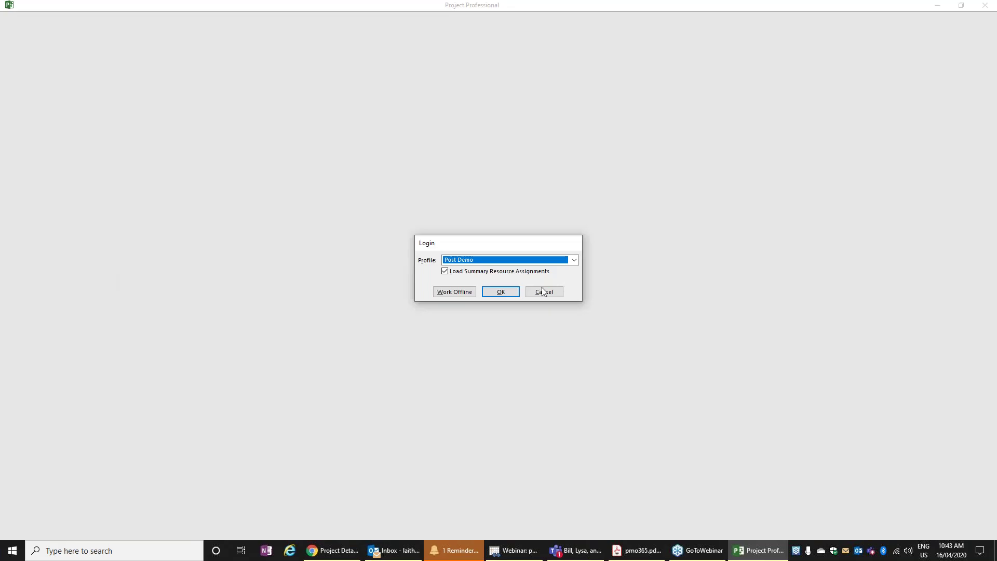
left_click(542, 262)
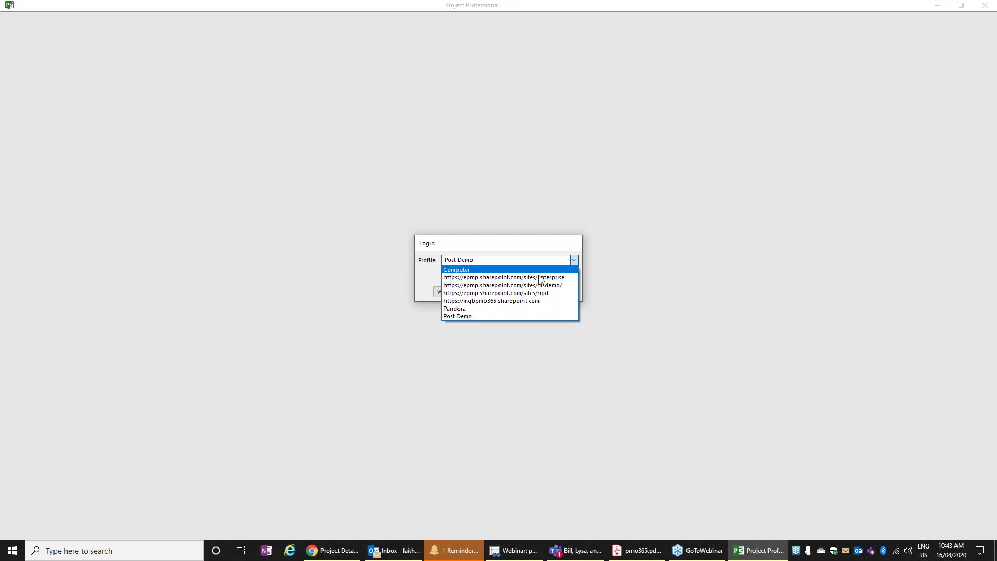
left_click(519, 285)
left_click(505, 292)
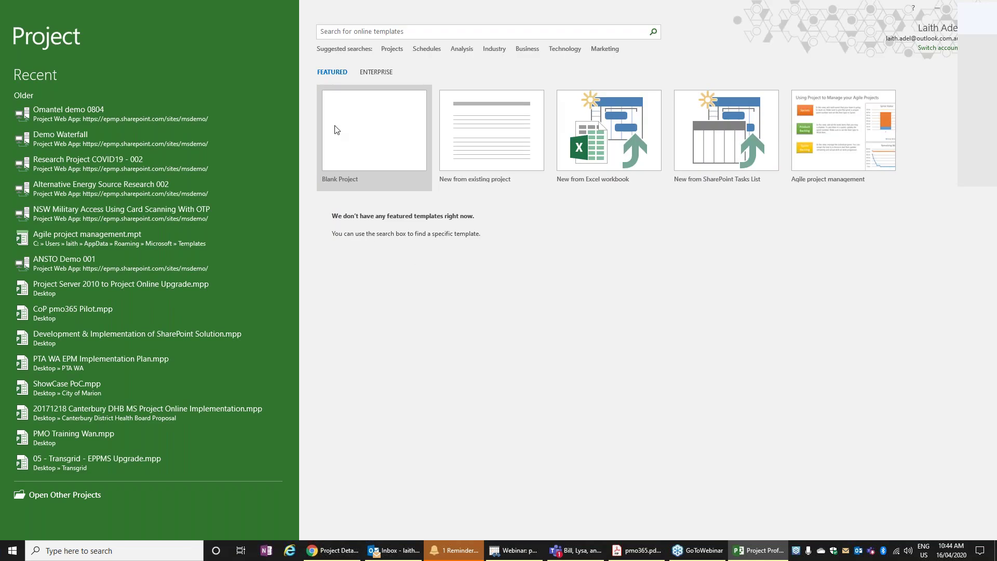
Create a blank project and browse the enterprise projects stored in Project Web App.
left_click(337, 129)
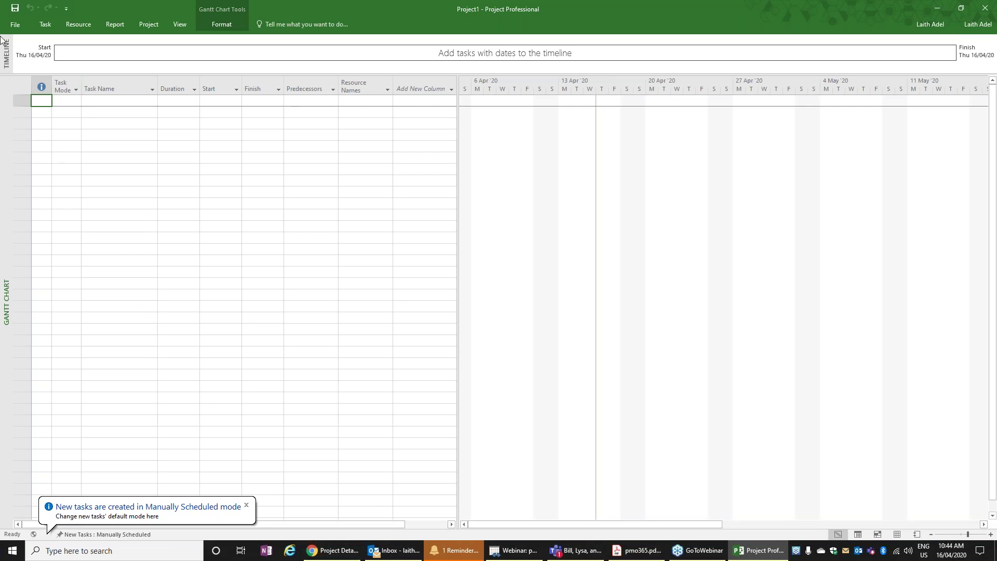
left_click(12, 24)
left_click(145, 114)
left_click(268, 120)
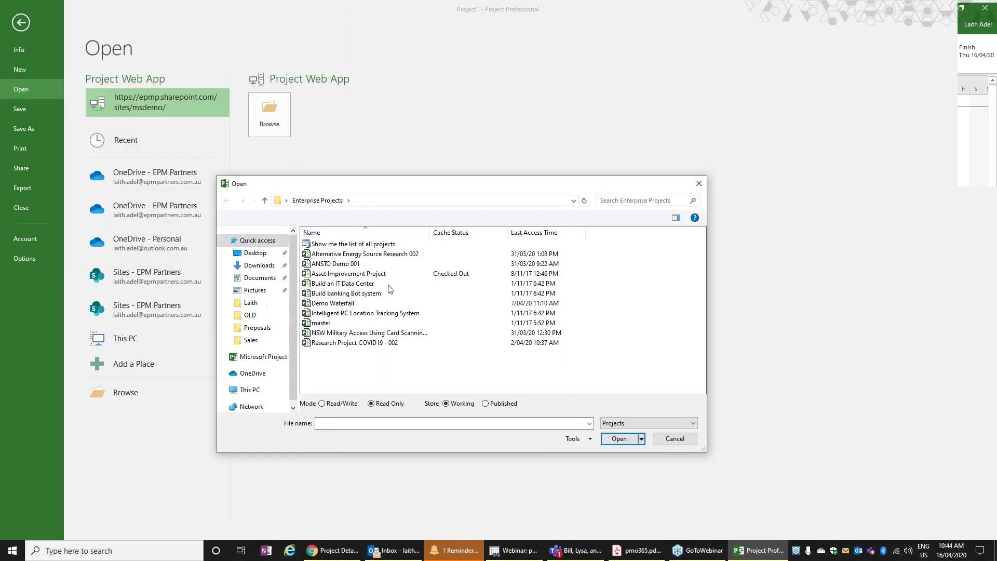
Open VIC Gov Demo 1604 in read-only mode from the list of all enterprise projects.
left_click(352, 247)
double_click(351, 246)
left_click(342, 284)
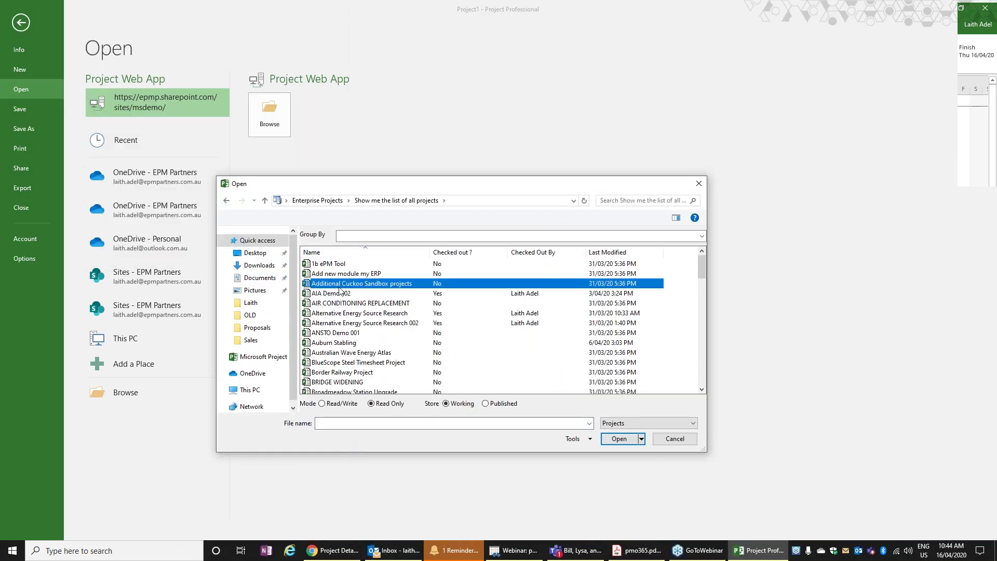
key("v")
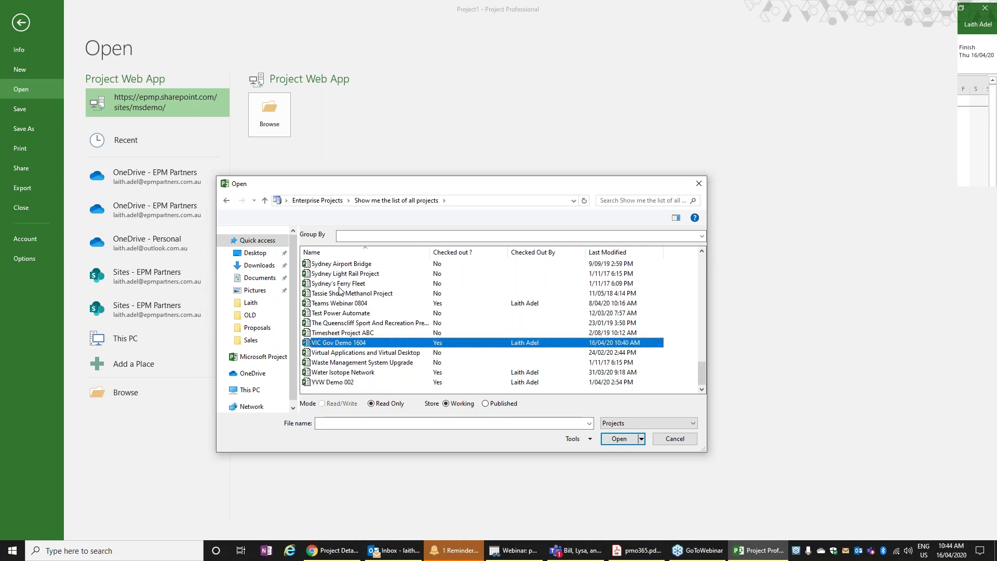
left_click(621, 438)
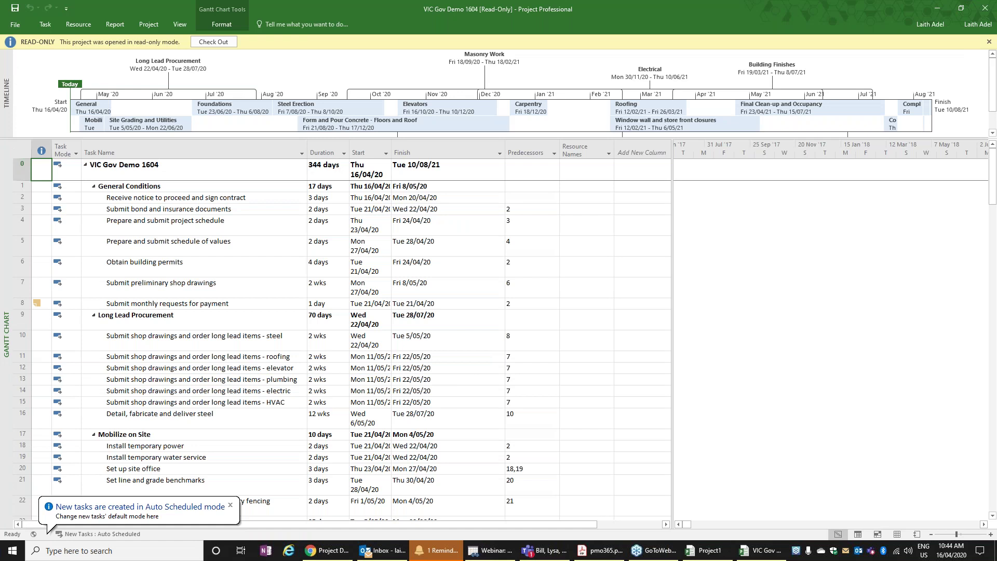
Compare the task list in the browser's High Level Schedule with the VIC Gov Demo 1604 copy in Project Professional.
left_click(341, 558)
scroll(577, 444, "down", 7)
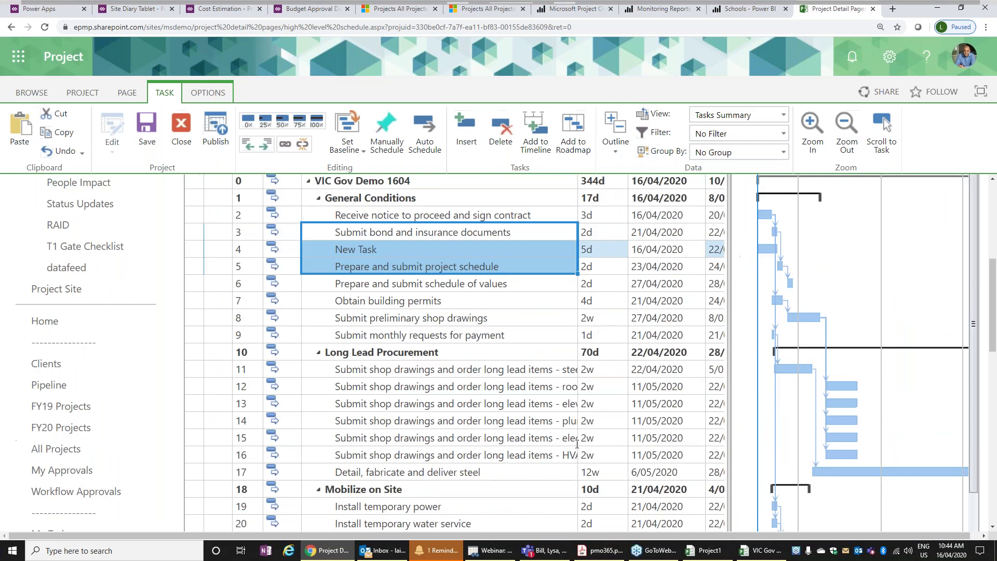
left_click(767, 551)
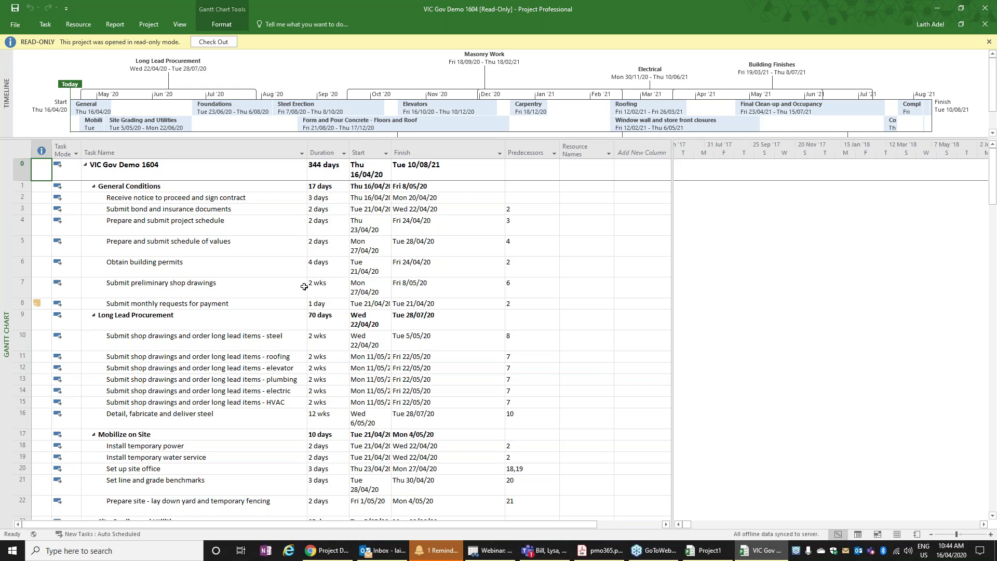
Switch to Power Apps in Chrome and display the environment's data entities.
left_click(323, 550)
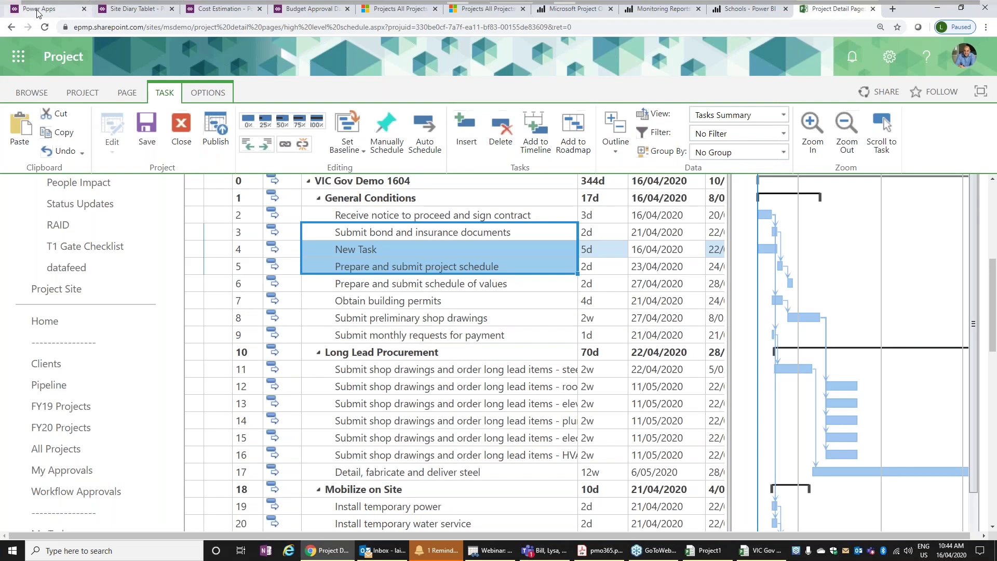
left_click(38, 10)
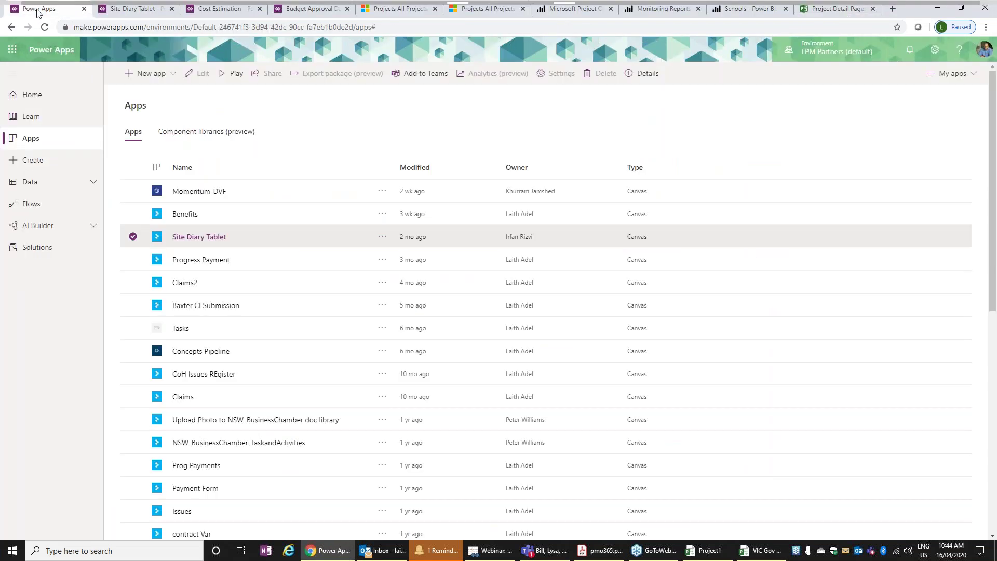
left_click(70, 186)
left_click(68, 204)
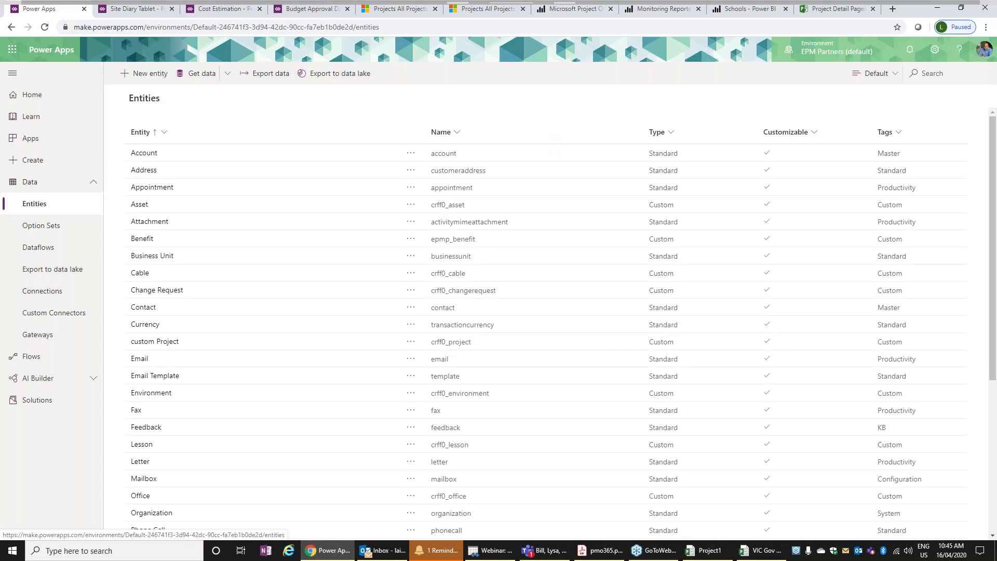
Find the standard Project entity by searching all entities for "project", and display its data records.
left_click(861, 73)
left_click(879, 132)
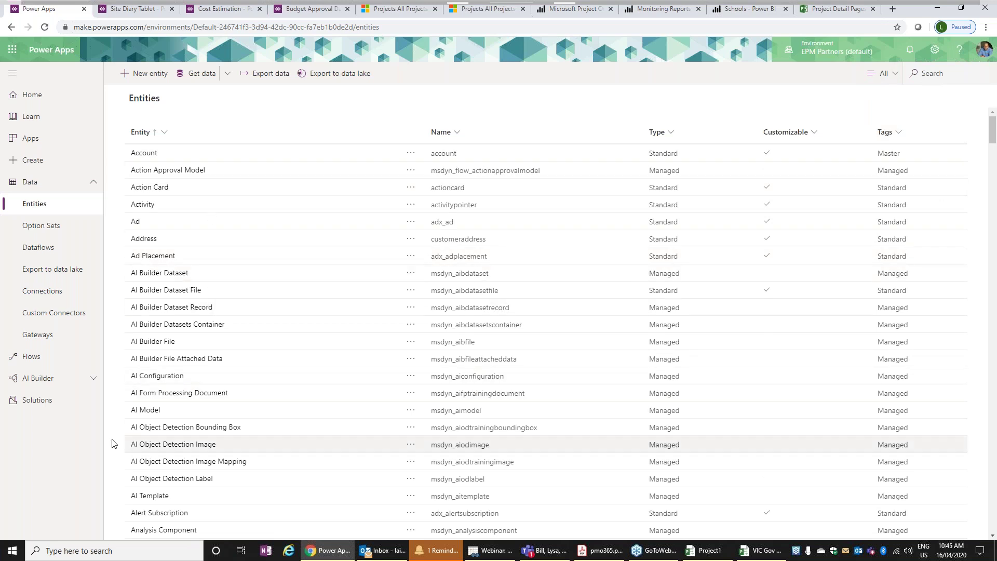
left_click(919, 73)
type("project")
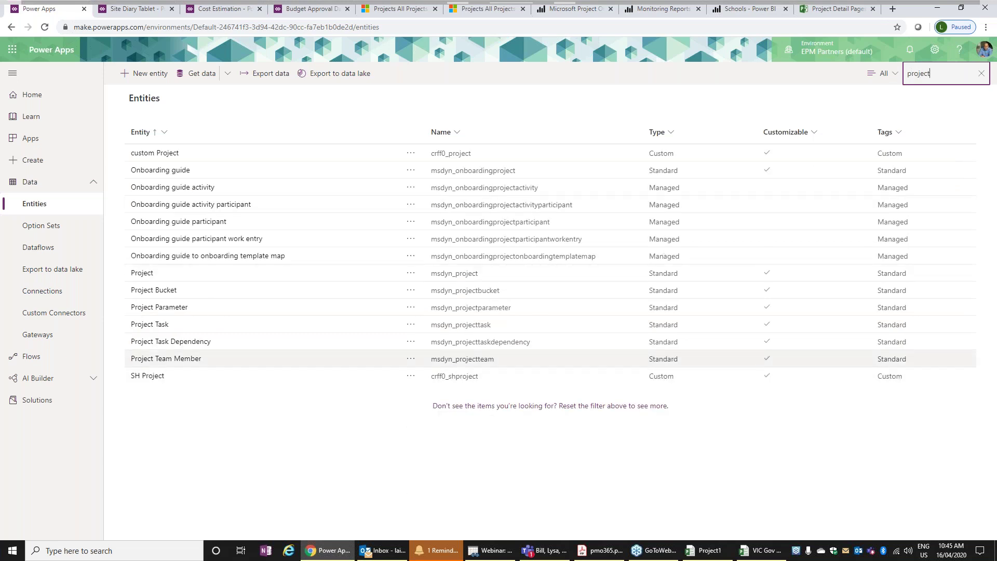
left_click(142, 273)
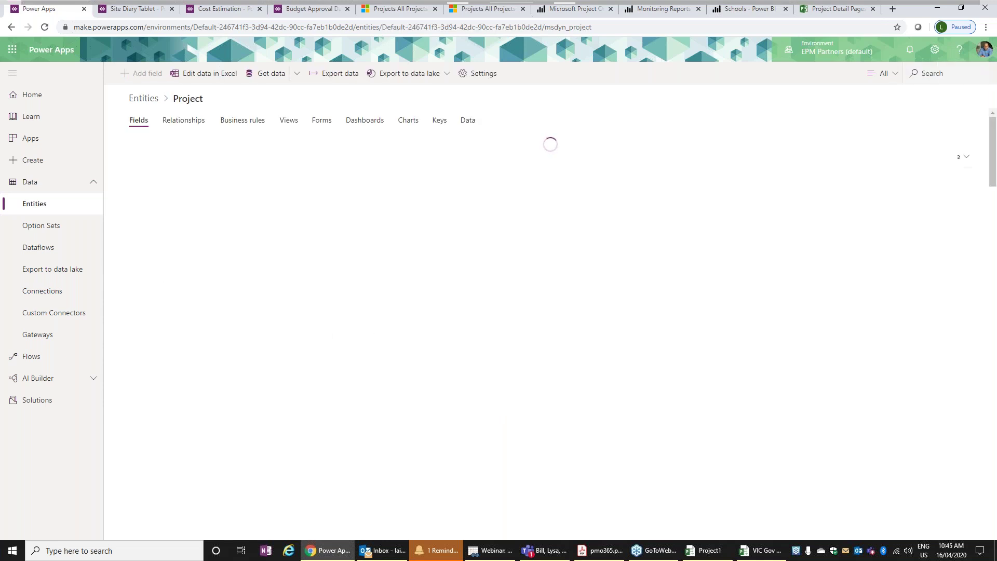
left_click(474, 123)
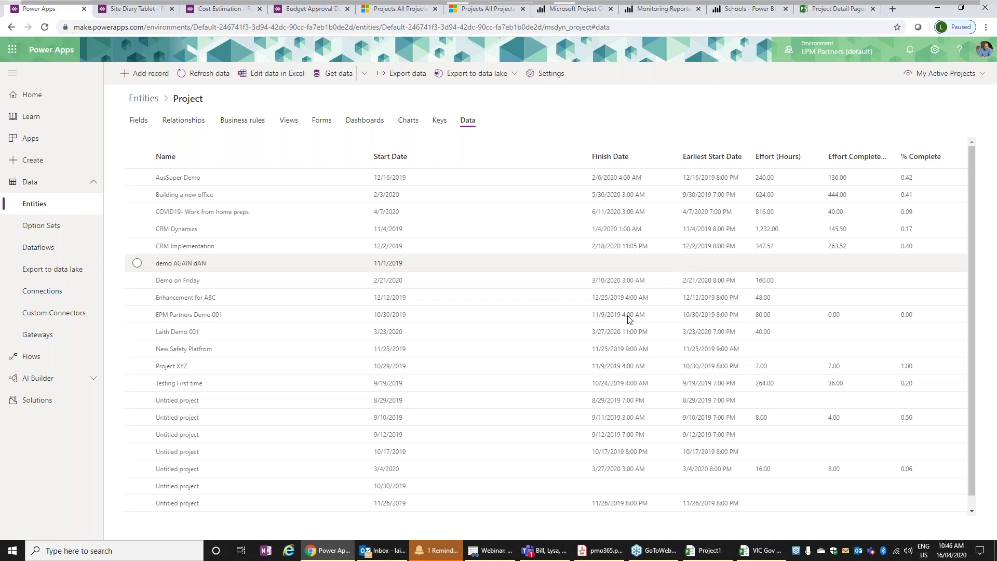
Start a new connection from the environment's connections and examine the range of available connectors.
left_click(36, 291)
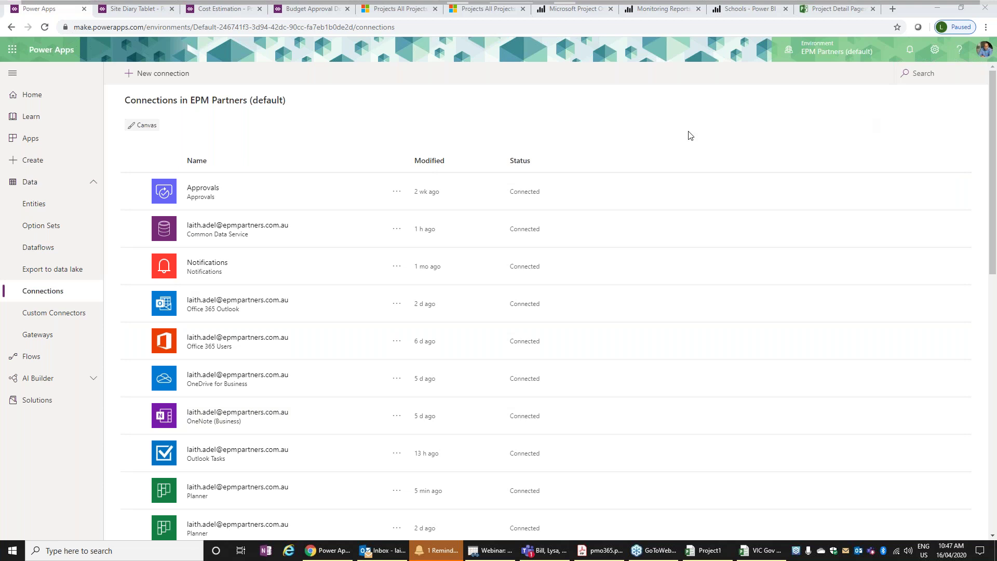
left_click(182, 74)
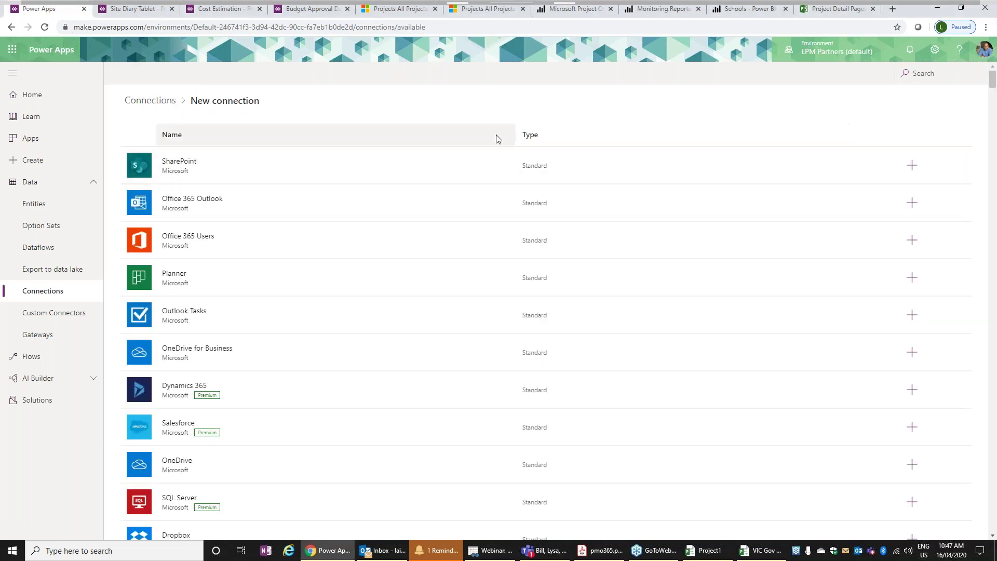
scroll(409, 282, "down", 1)
scroll(326, 401, "down", 15)
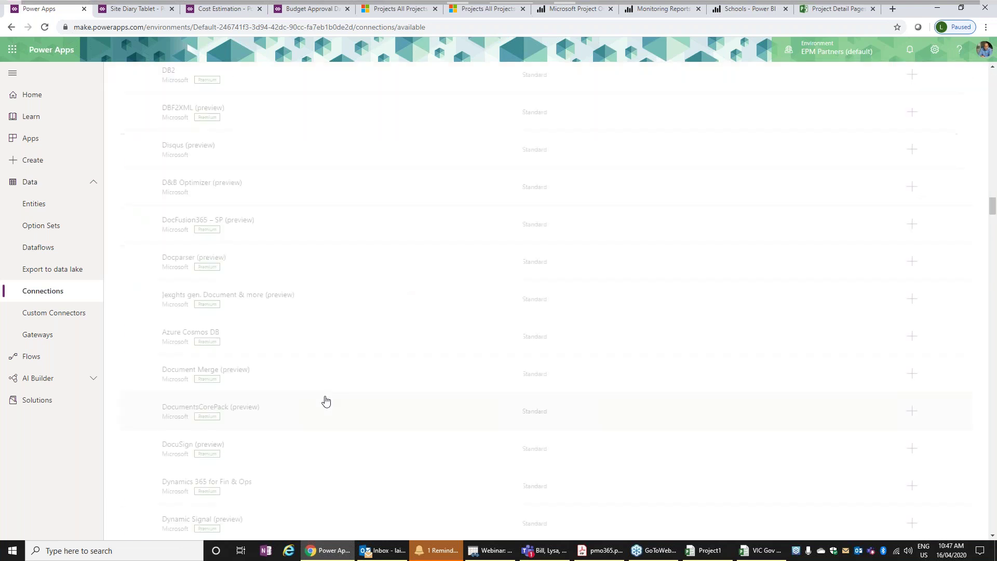
scroll(326, 400, "up", 15)
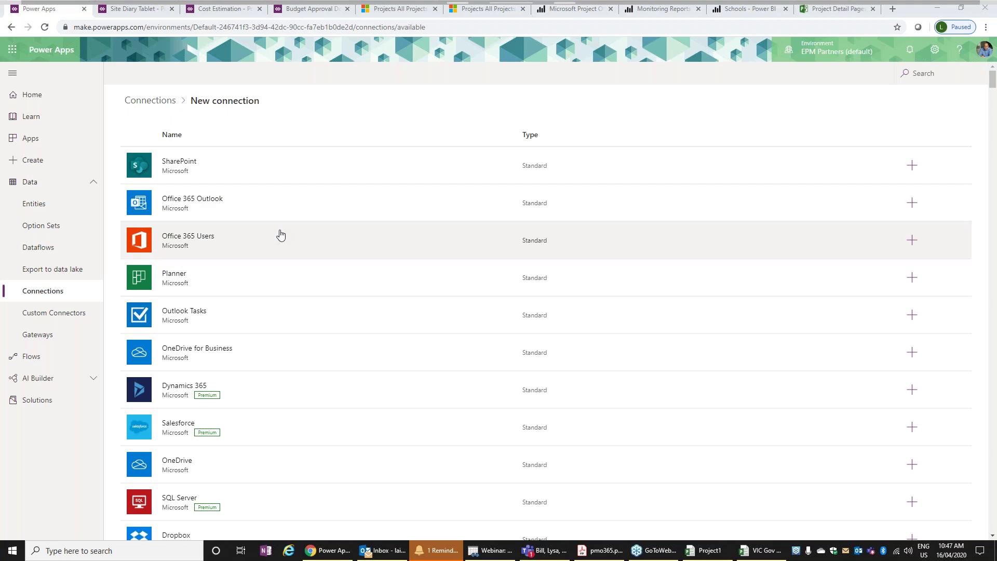
scroll(280, 236, "down", 17)
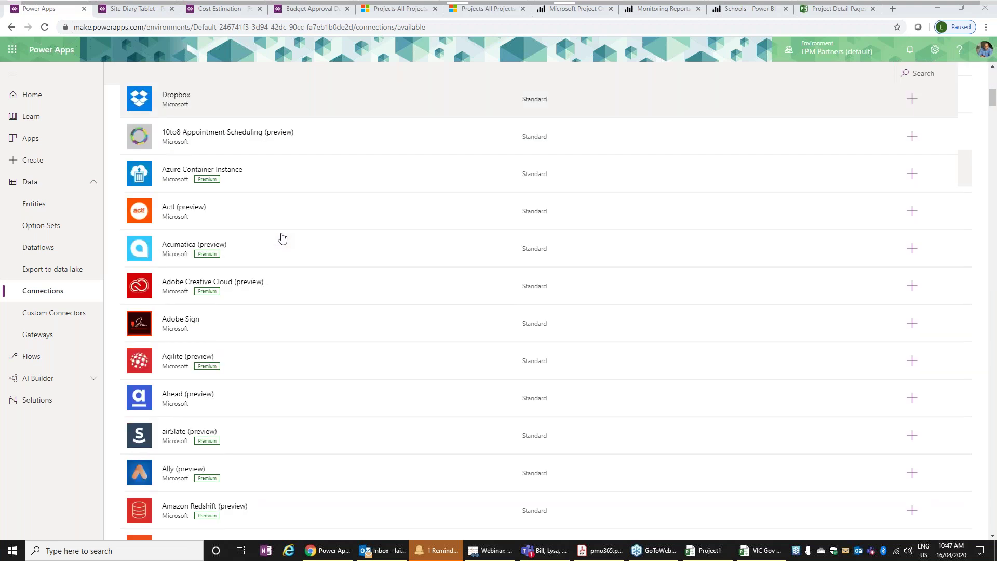
scroll(282, 238, "down", 6)
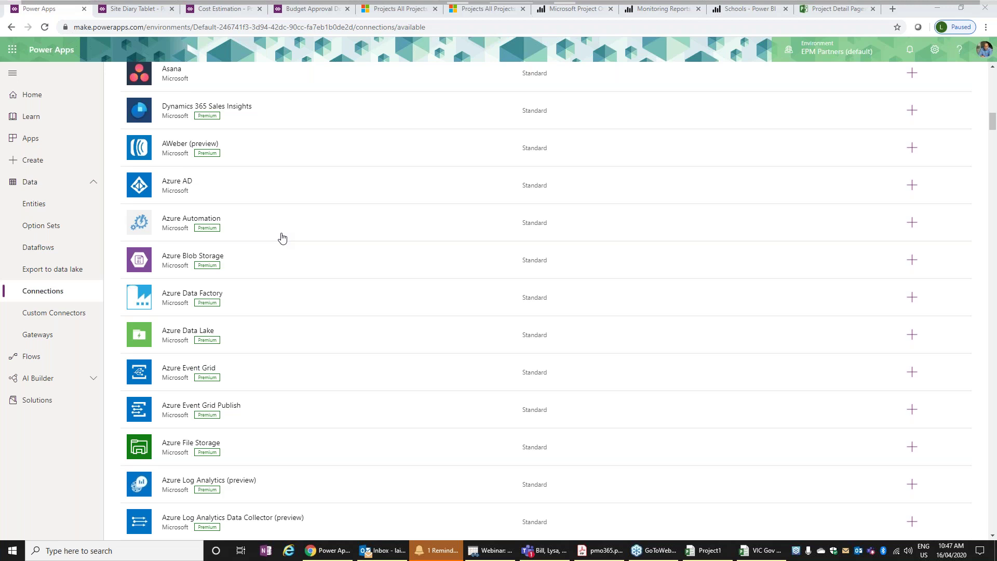
scroll(282, 238, "down", 11)
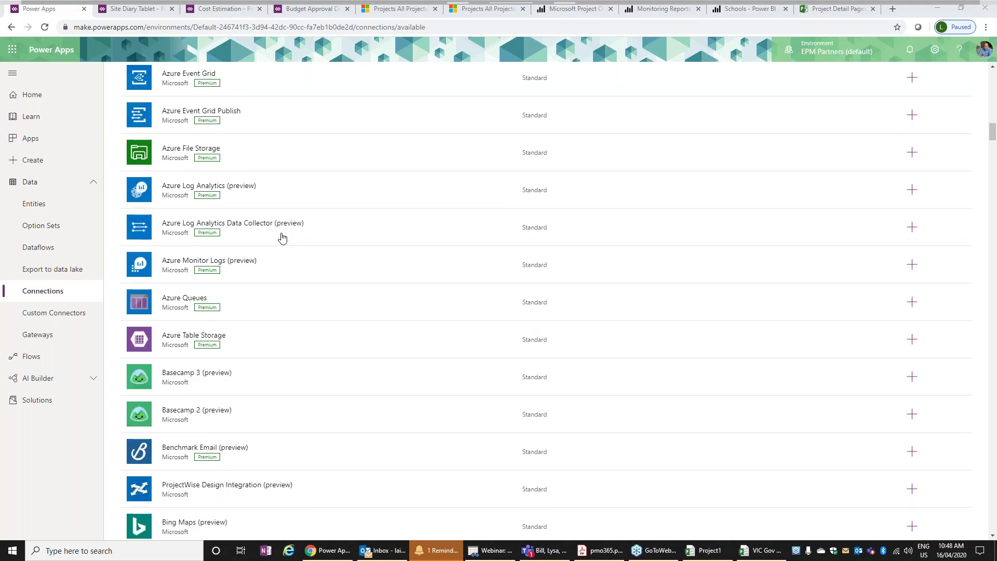
scroll(282, 238, "down", 10)
scroll(282, 238, "down", 8)
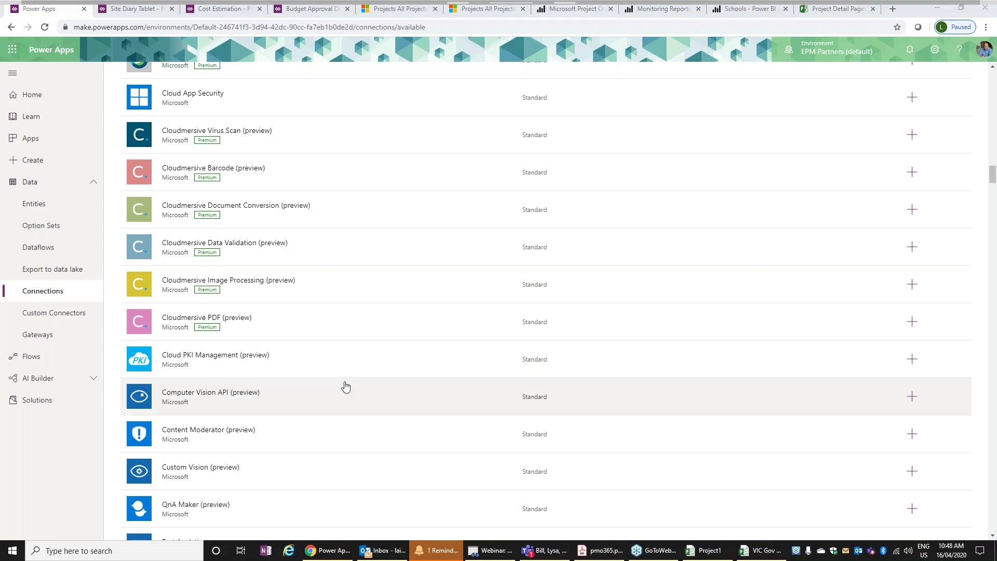
scroll(346, 387, "down", 11)
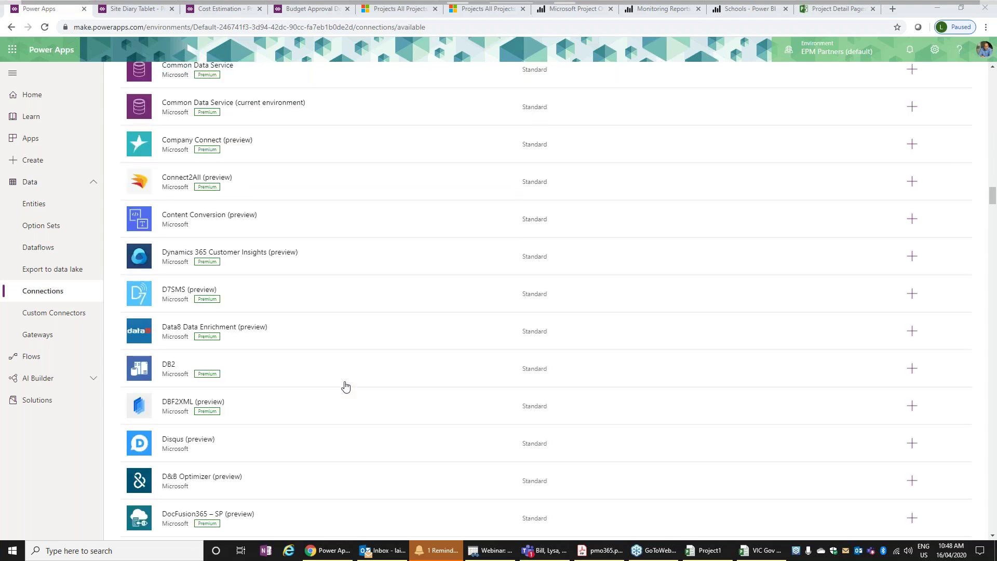
Examine the available connectors in the alphabetical list from Common Data Service through Marketo.
scroll(346, 387, "down", 15)
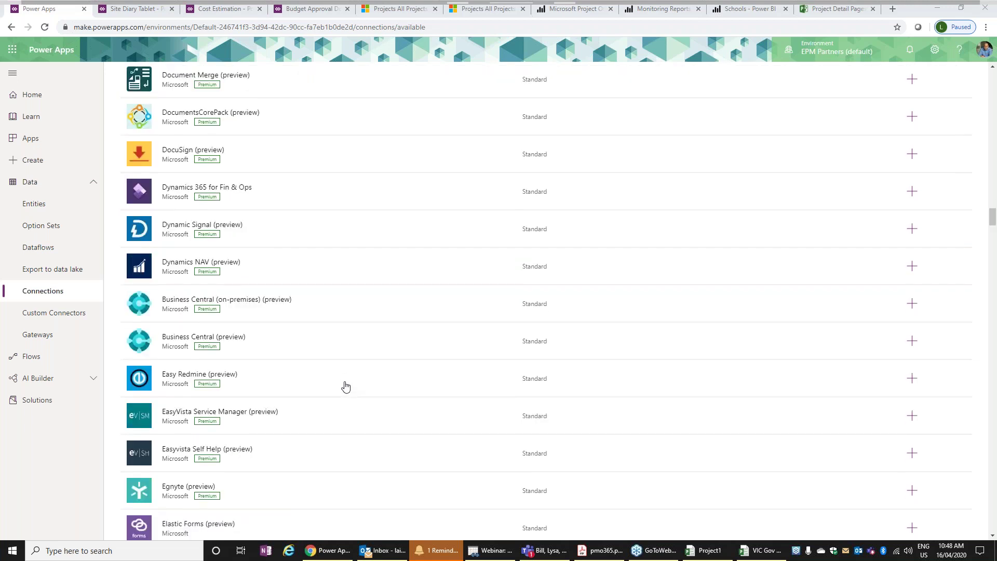
scroll(346, 387, "down", 2)
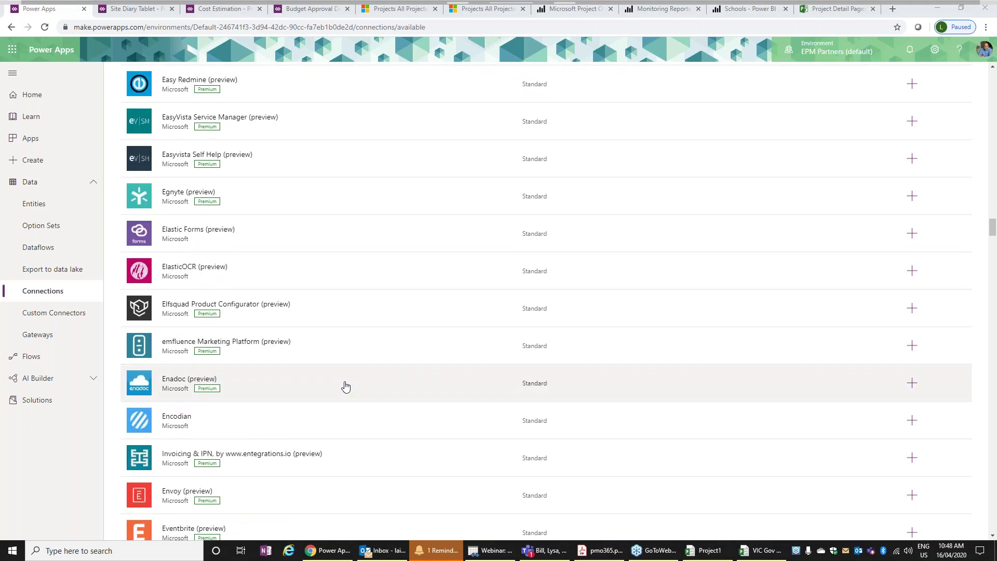
scroll(346, 387, "down", 11)
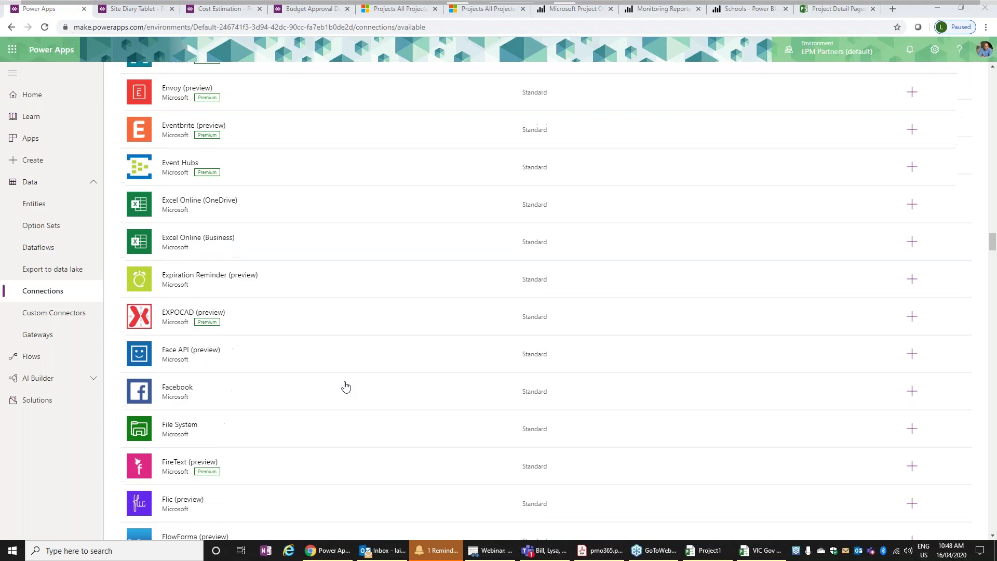
scroll(346, 387, "down", 12)
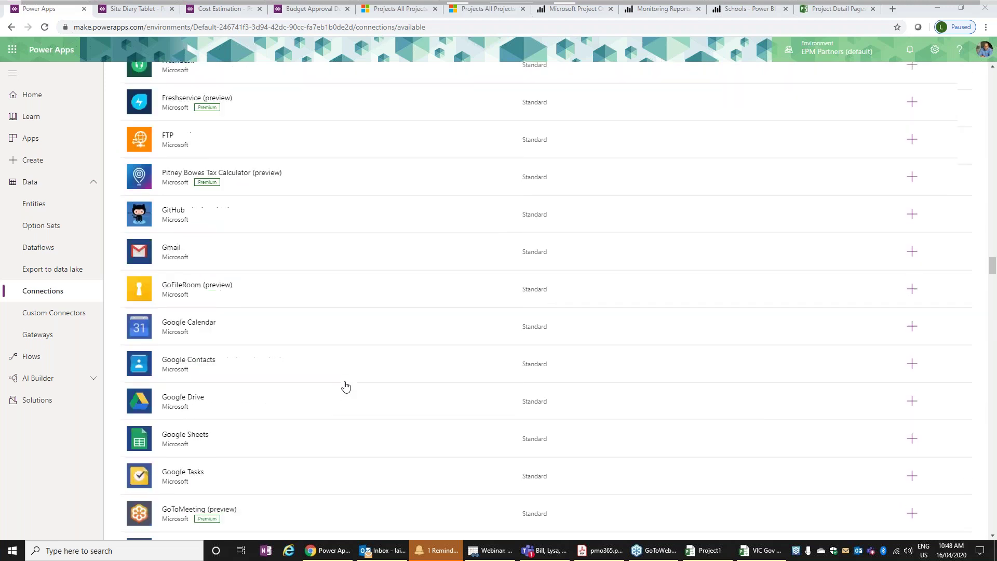
scroll(346, 387, "down", 12)
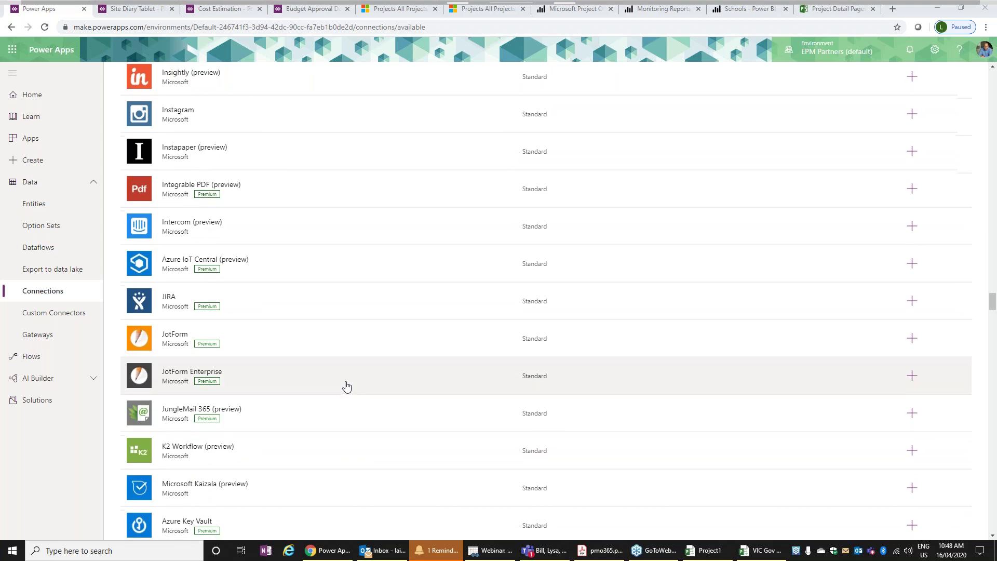
scroll(346, 387, "down", 10)
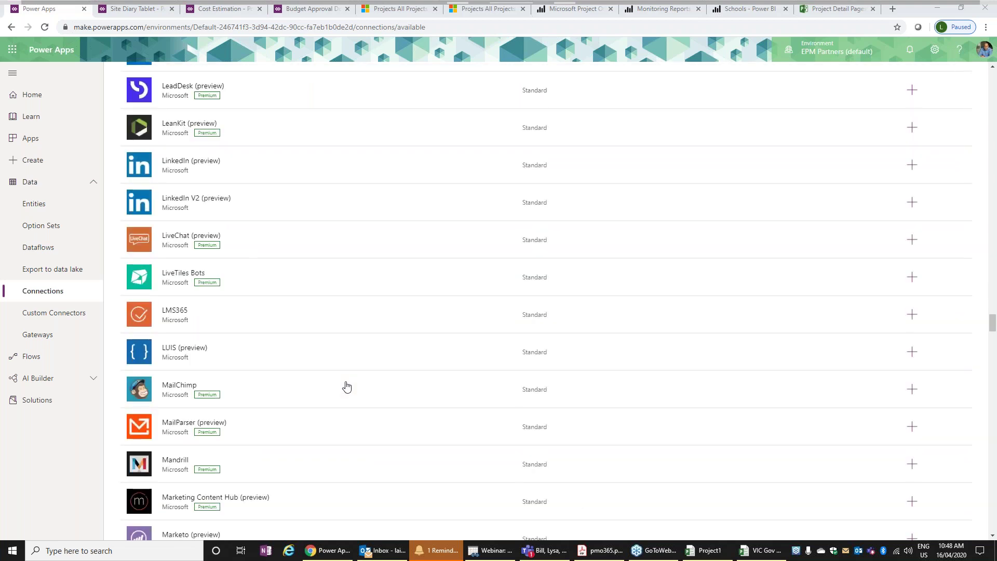
scroll(346, 387, "down", 6)
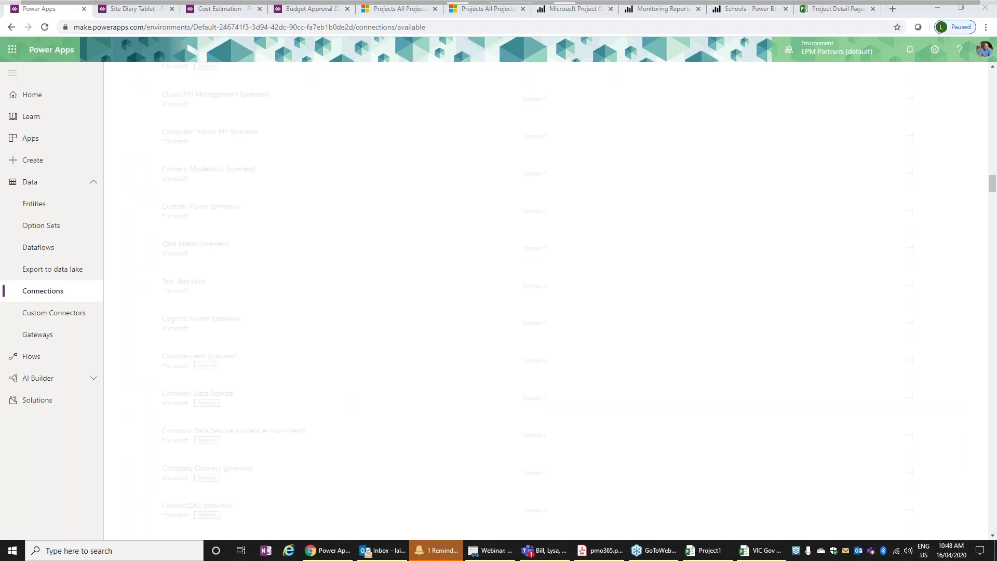
Search the available connectors for "jira", view the JIRA connection form, and close it without creating a connection.
left_click(946, 78)
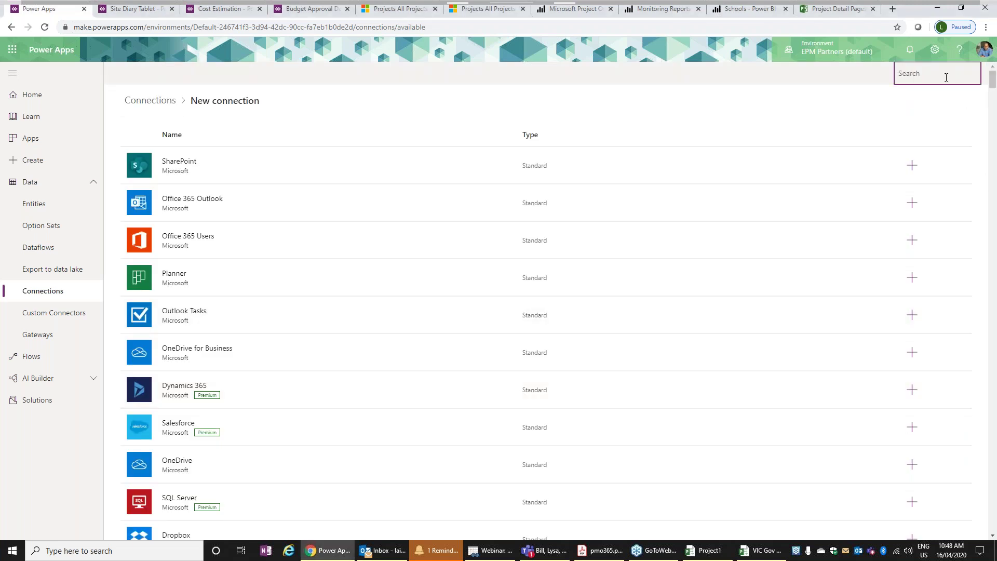
type("jira")
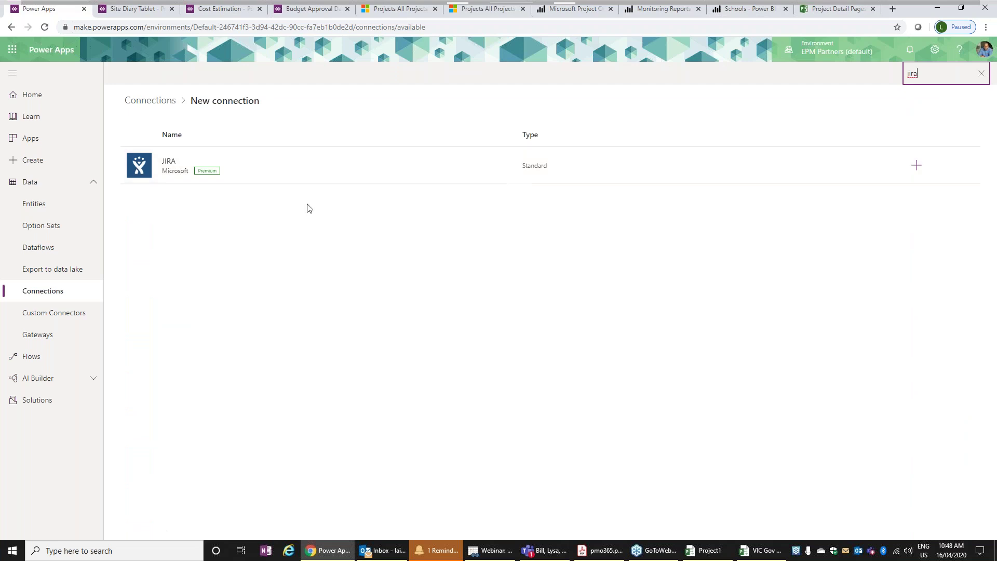
left_click(168, 165)
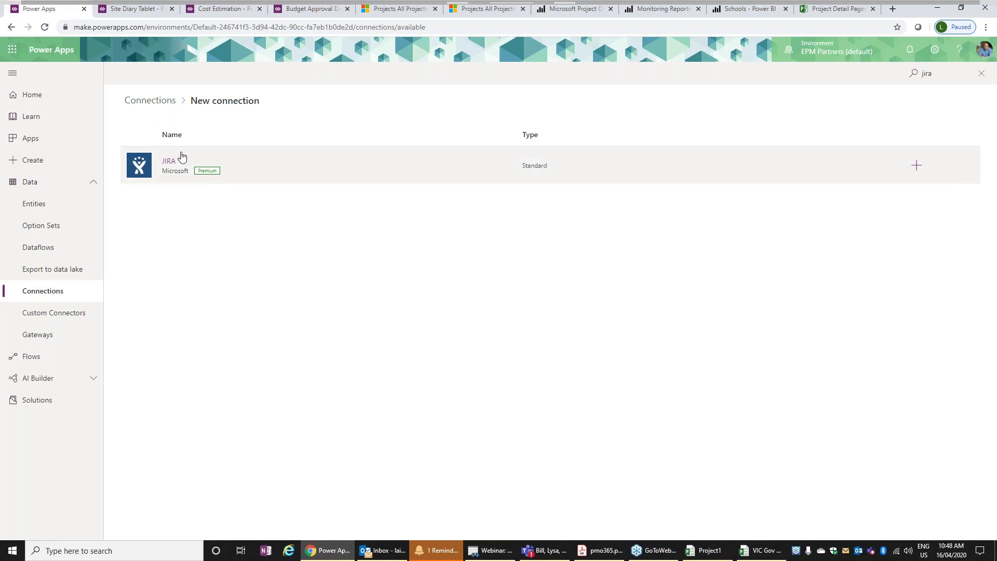
left_click(176, 165)
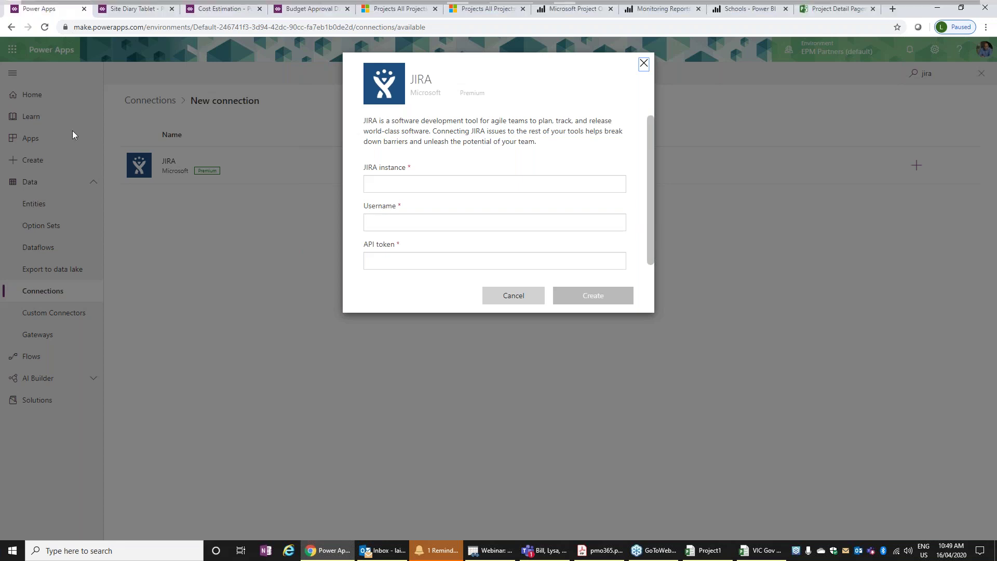
left_click(643, 63)
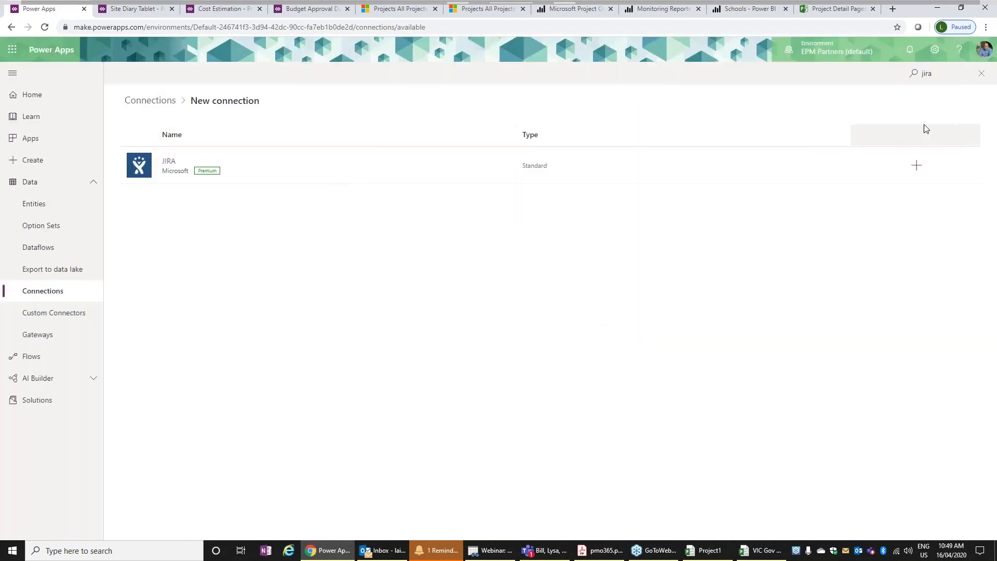
Replace the connector search with "excel" to view the Excel Online connectors.
double_click(915, 76)
key("BackSpace")
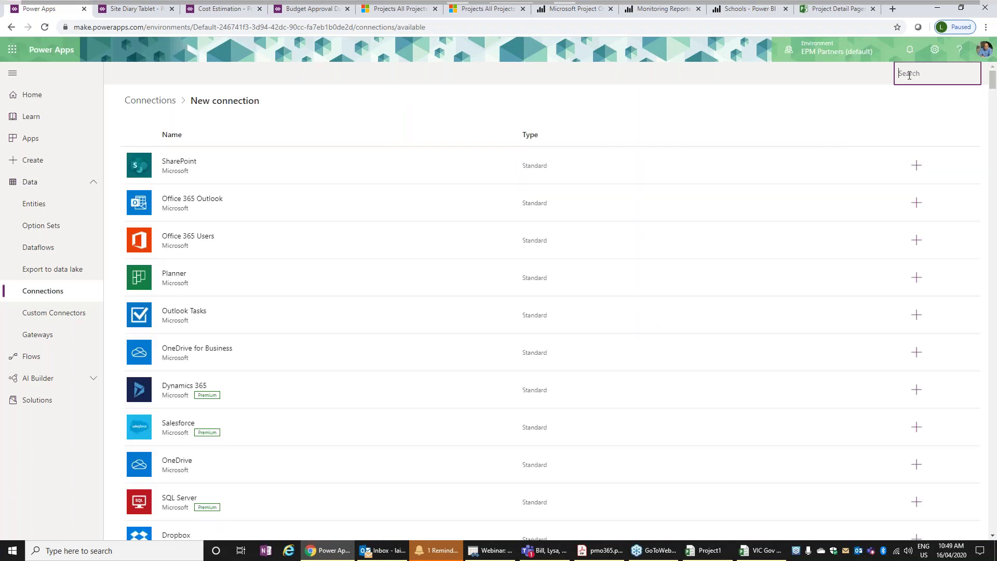
type("excel")
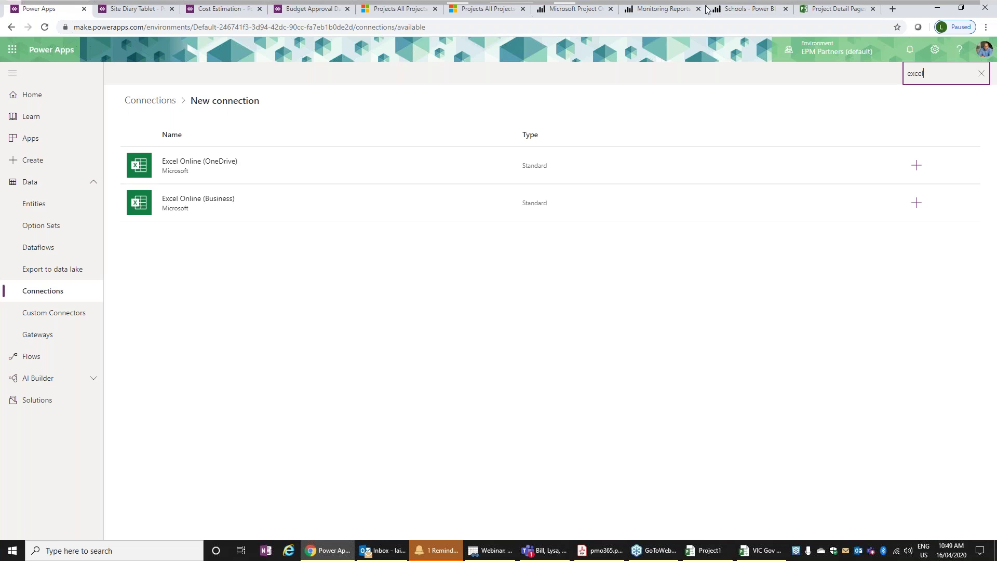
Return to the VIC Gov Demo 1604 project page and leave its schedule to view the Generic Resource Plan.
left_click_drag(826, 9, 826, 9)
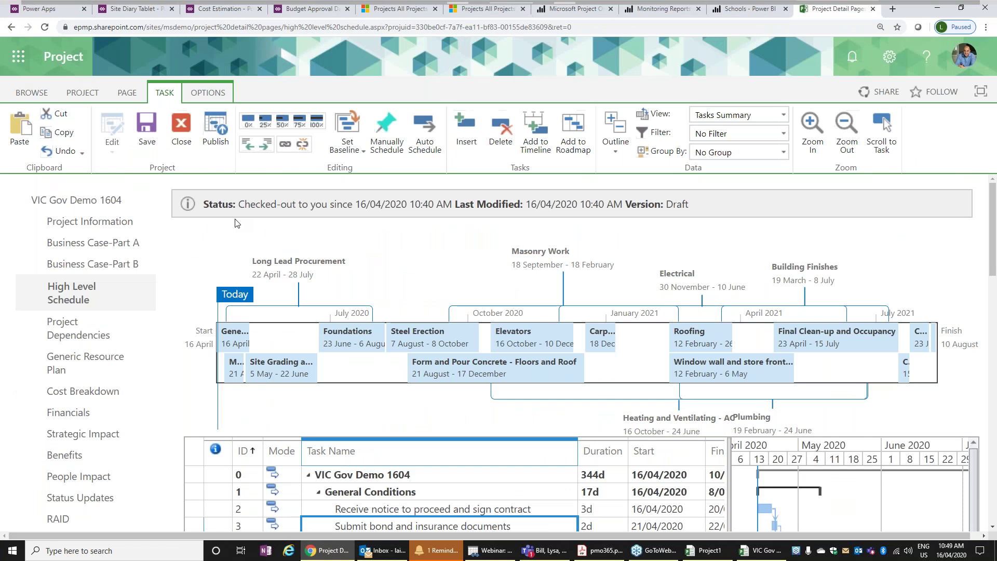
left_click(85, 363)
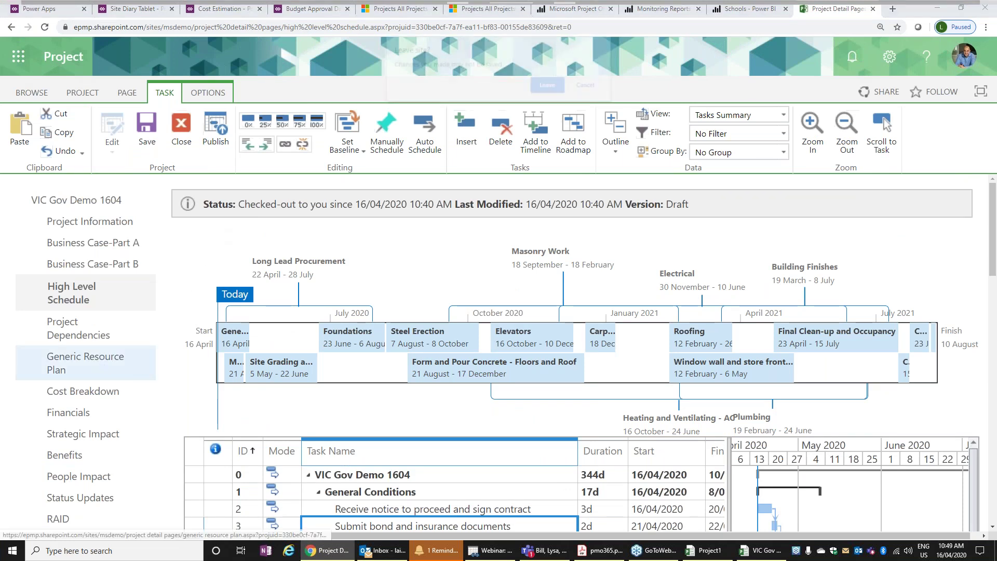
left_click(545, 85)
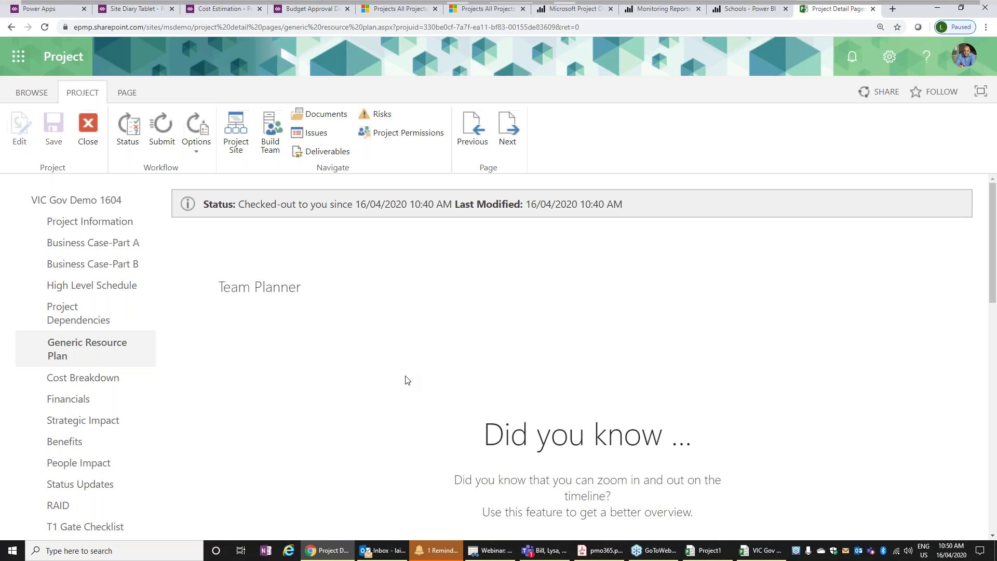
Add a Labour cost item titled "Contractor" to the Cost Breakdown, with description "BA" and expense type Capex.
left_click(99, 378)
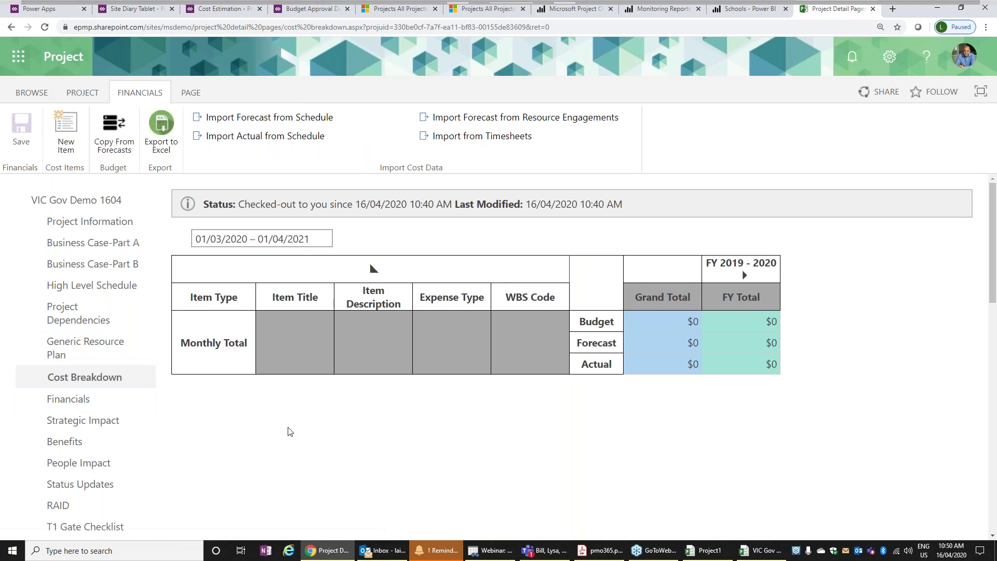
left_click(66, 131)
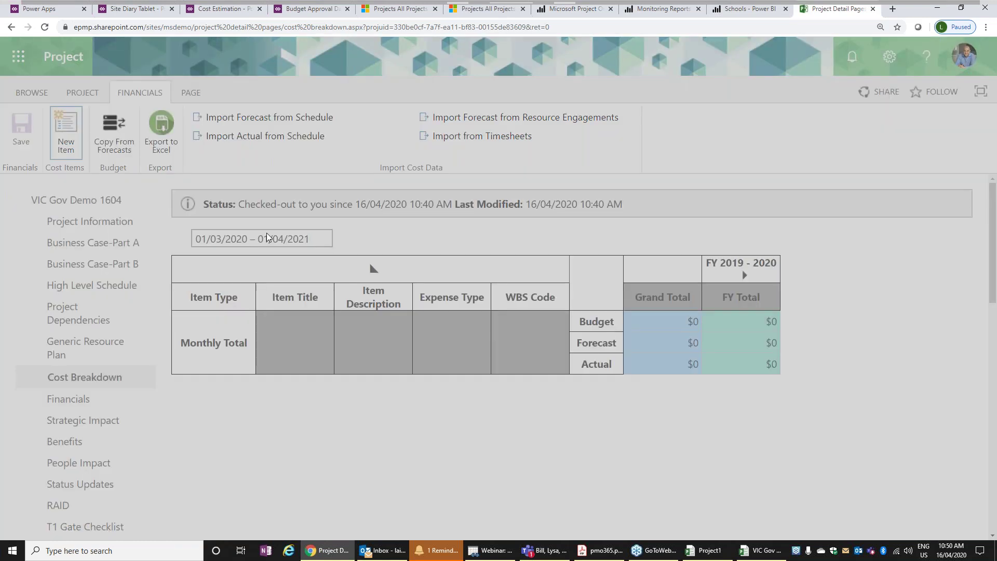
type("Contractor")
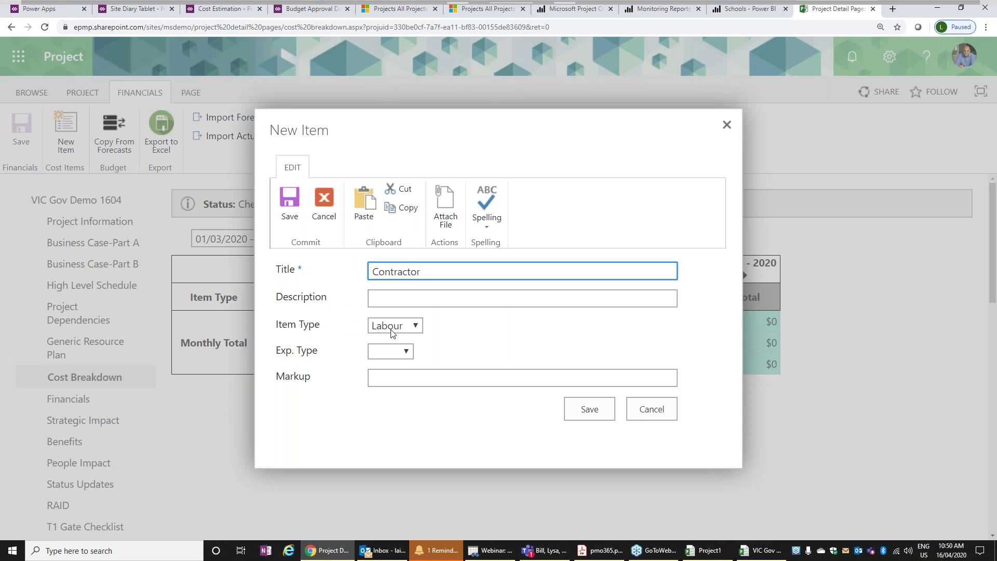
left_click(406, 301)
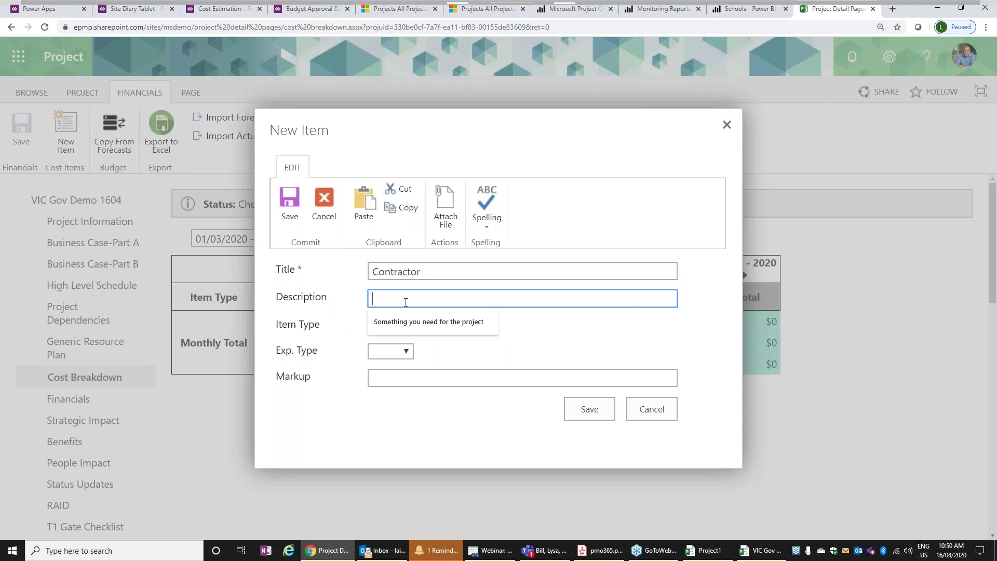
type("BA")
left_click(393, 351)
left_click(594, 411)
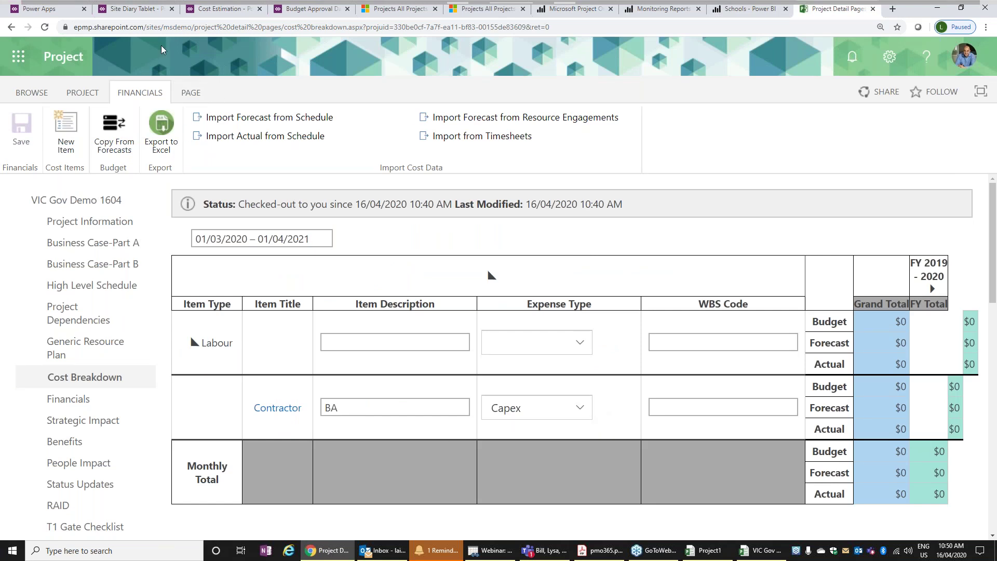
Reload the Cost Breakdown, expand FY 2019 - 2020 by month, and set the Contractor forecast to $1,000 for March, April and May.
left_click(45, 28)
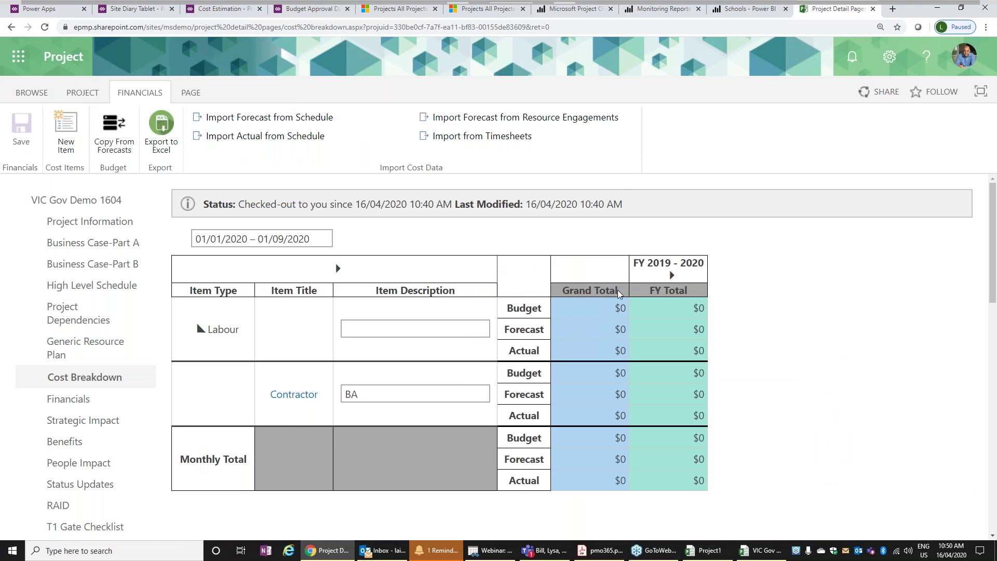
left_click(672, 275)
left_click(727, 387)
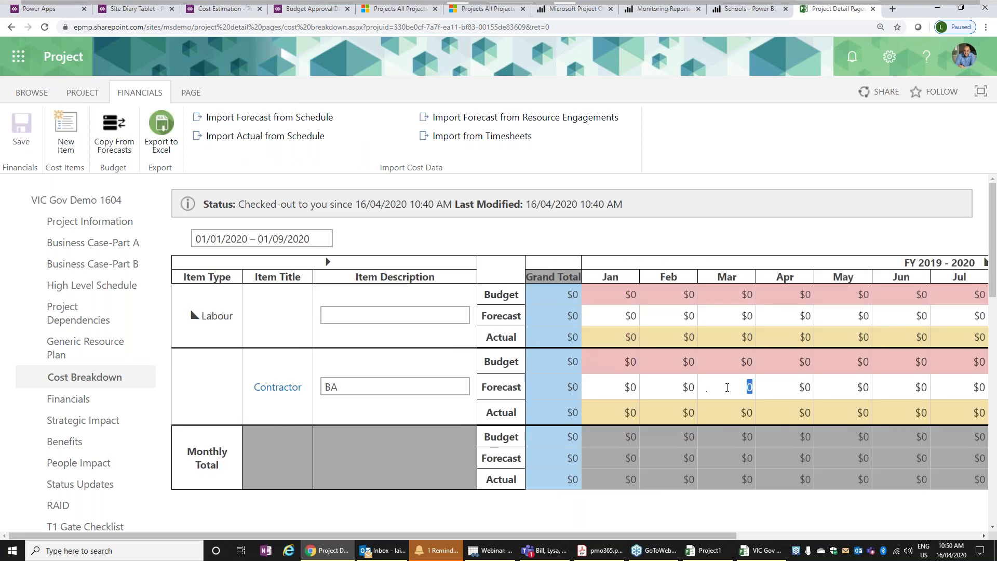
type("10")
left_click(800, 393)
type("10")
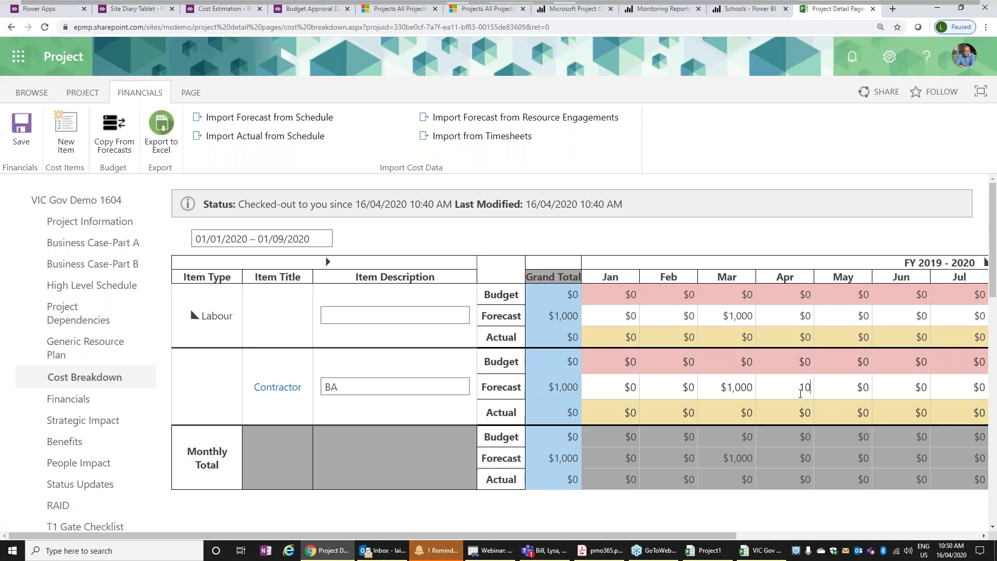
left_click(841, 397)
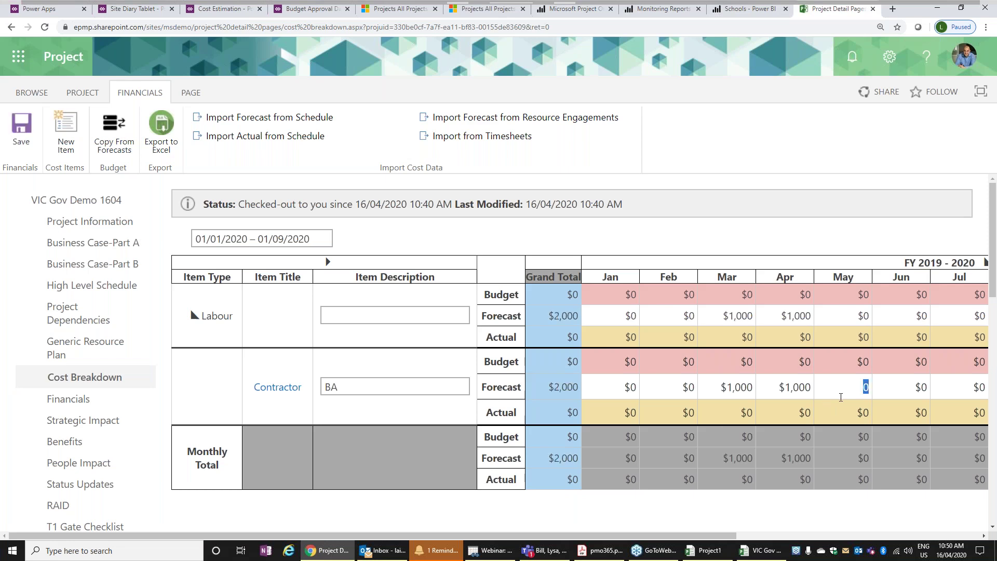
type("100")
type("000")
Enter WBS code 123445 for the Contractor item, highlight its Budget and Actual row labels, and collapse the extra item columns.
left_click(328, 262)
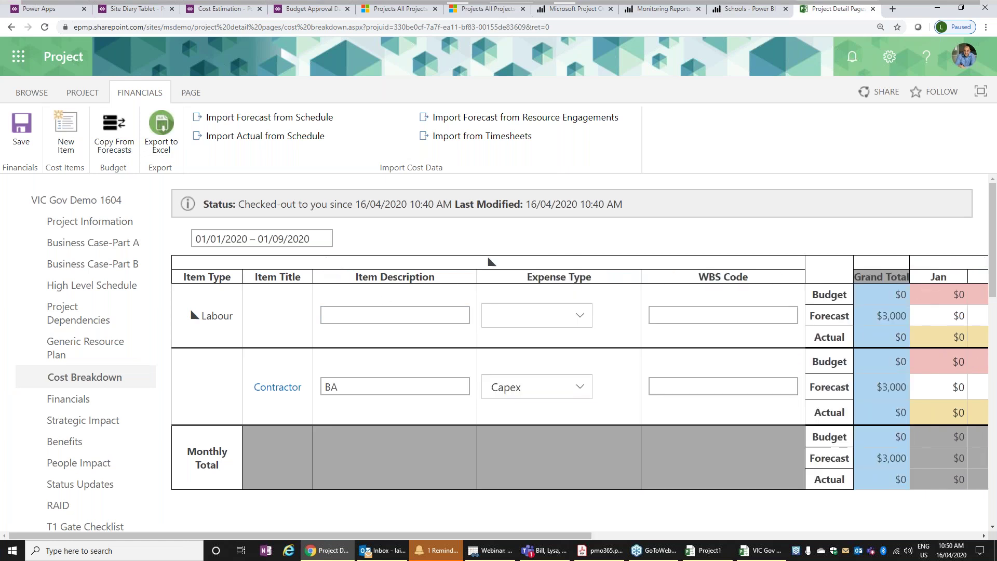
left_click(696, 388)
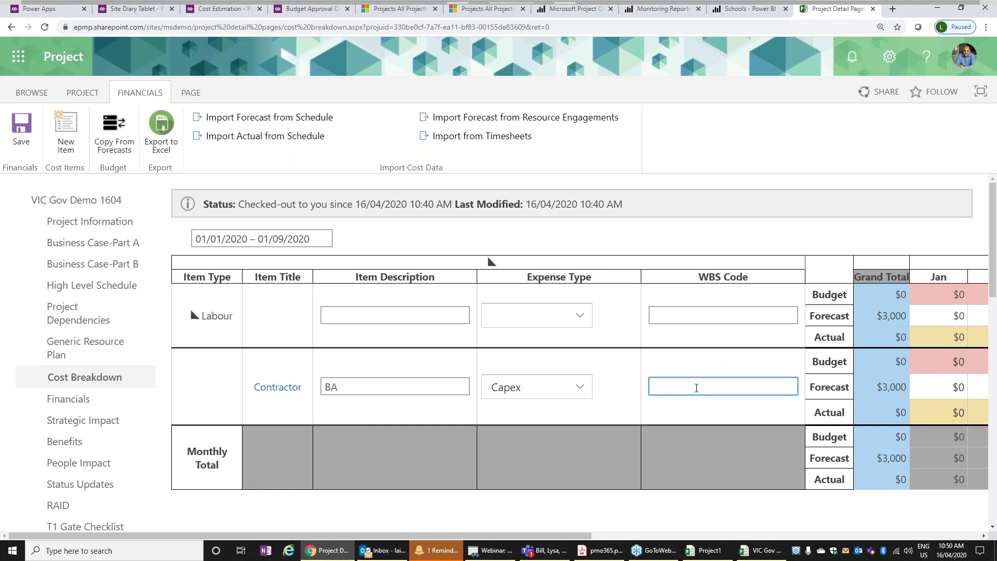
type("123445")
double_click(830, 361)
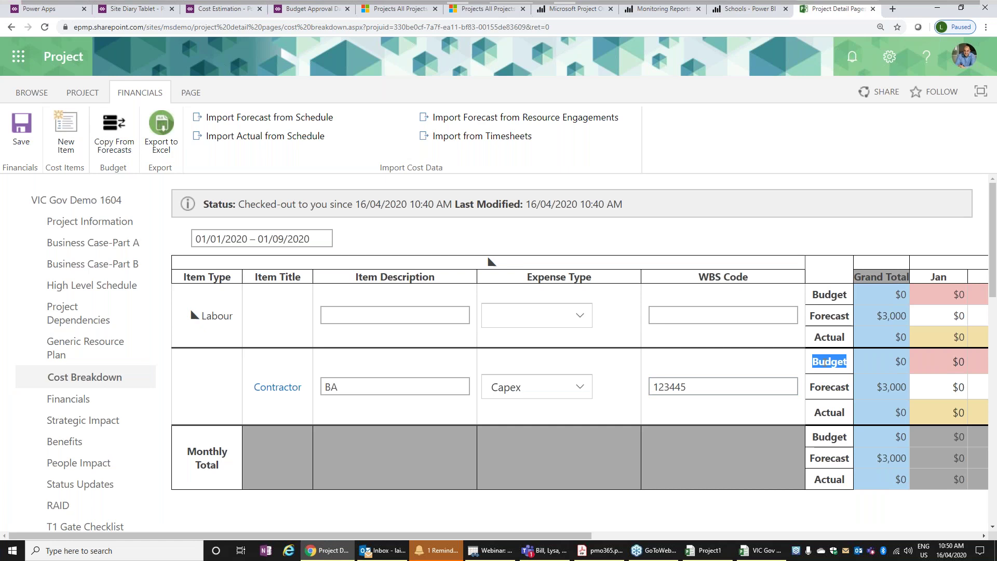
double_click(819, 422)
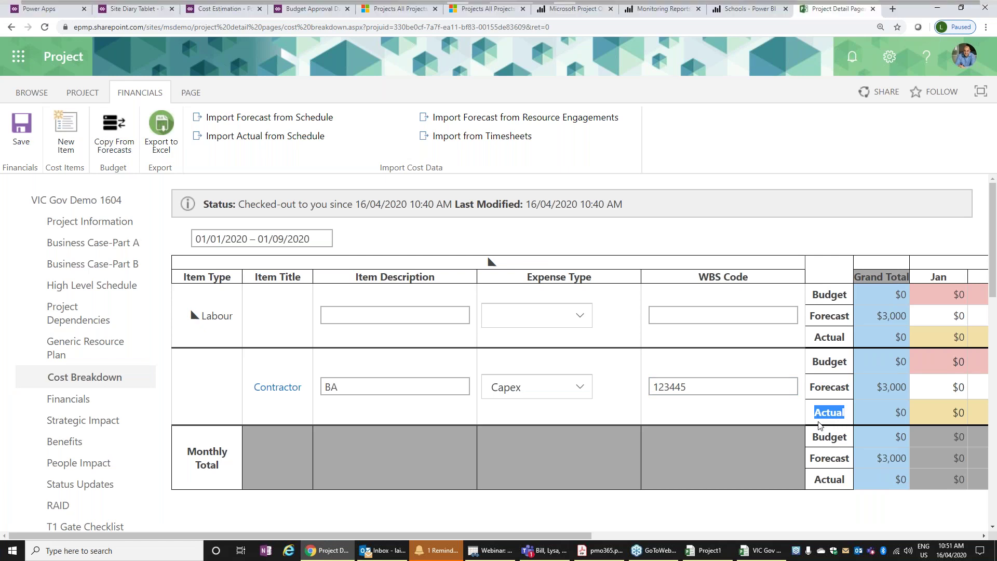
left_click(491, 262)
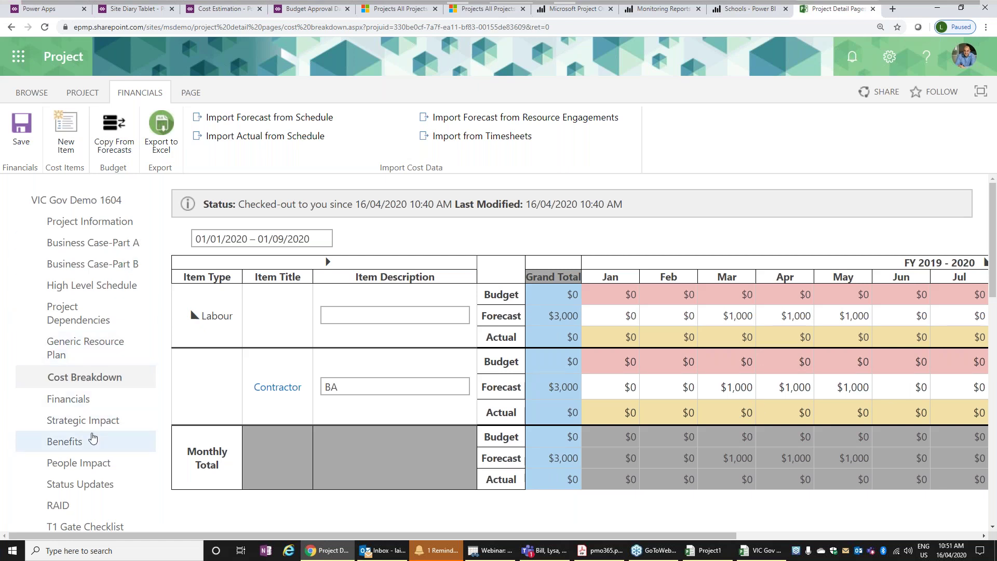
Open the project's RAID registers and add three issues titled "Risk", "Risk 2" and "Risk 3" to the Issues list in edit mode.
left_click(70, 506)
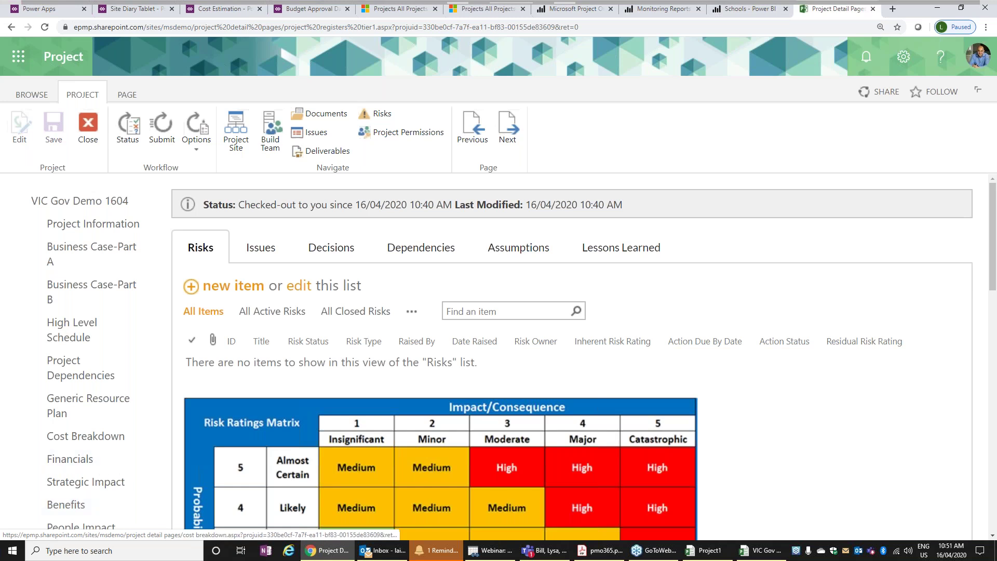
left_click(261, 249)
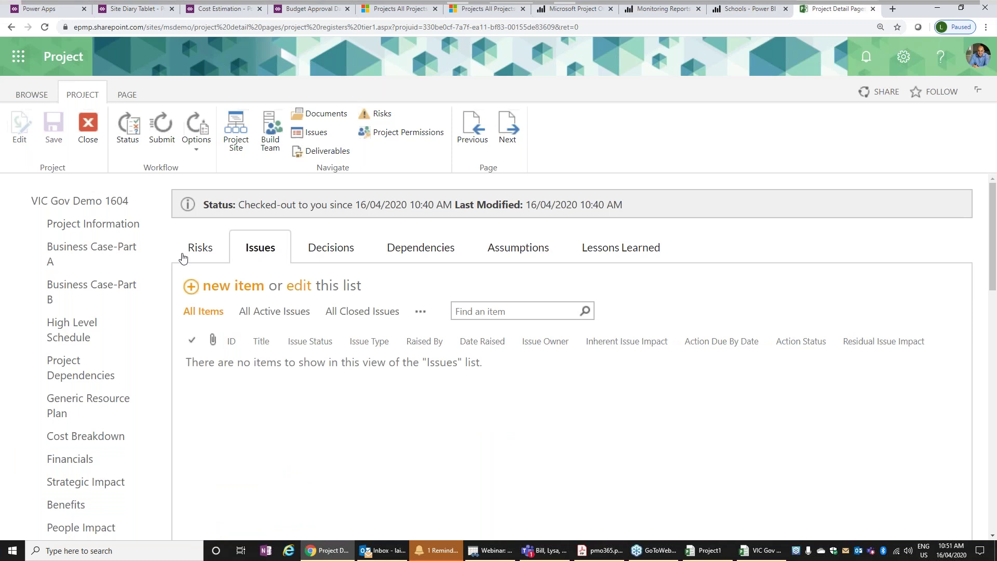
left_click(300, 297)
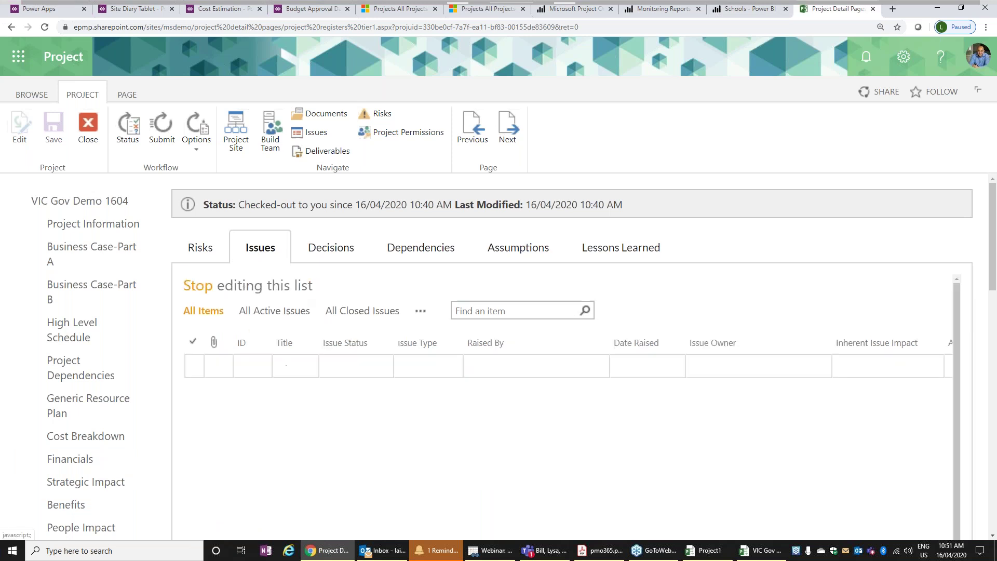
left_click(300, 373)
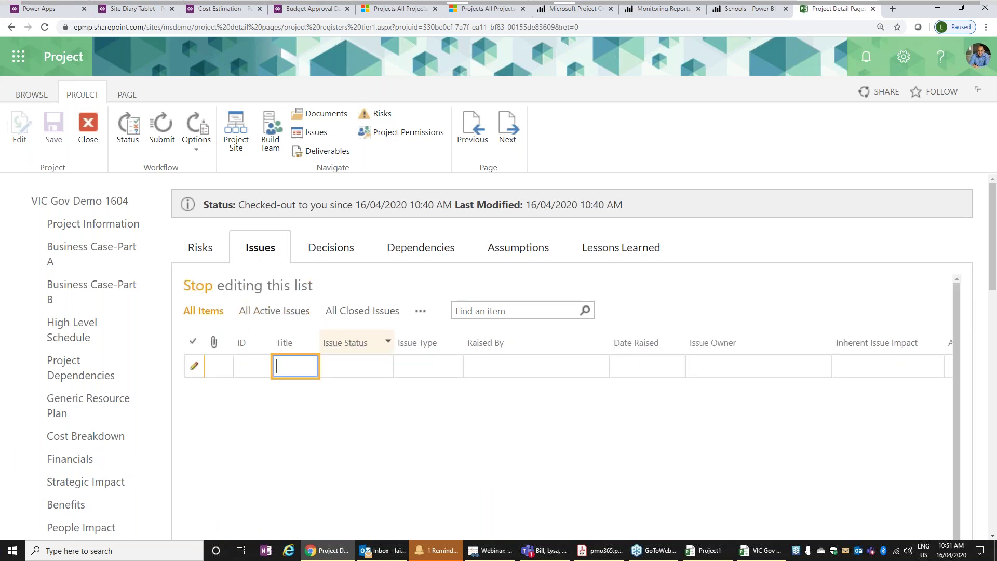
type("Risk")
key("Return")
type("Risk 2")
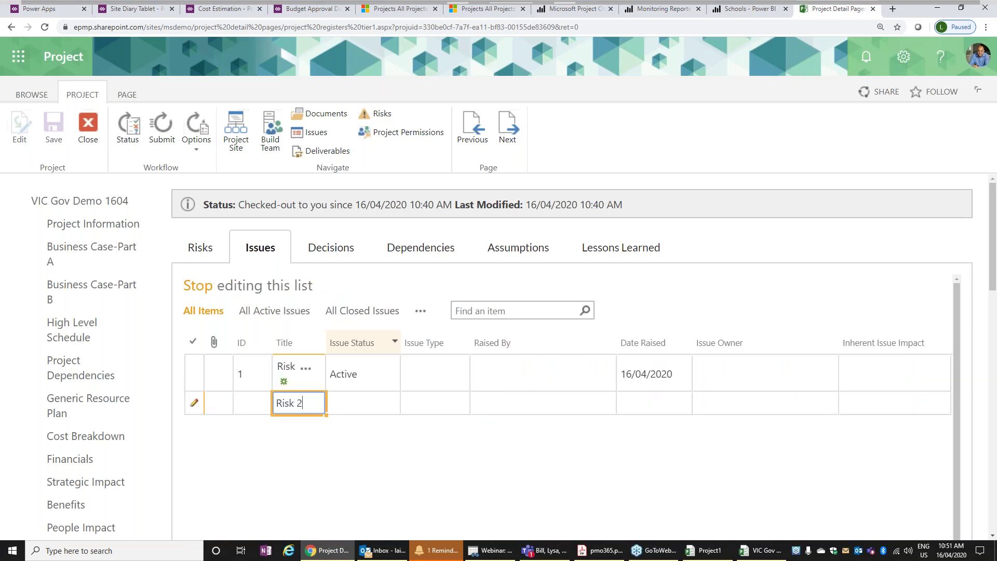
key("Return")
type("Risk")
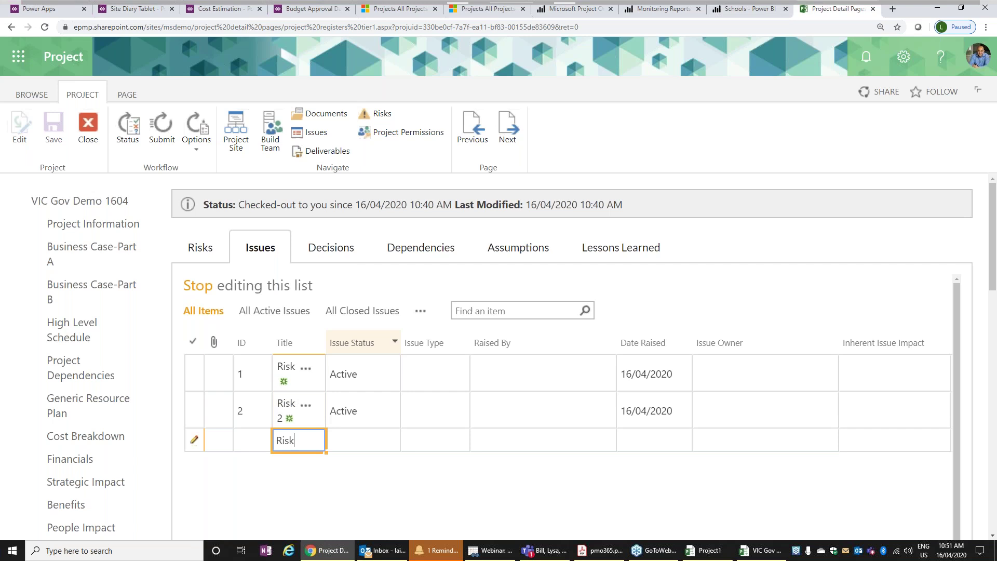
type(" 3")
key("Return")
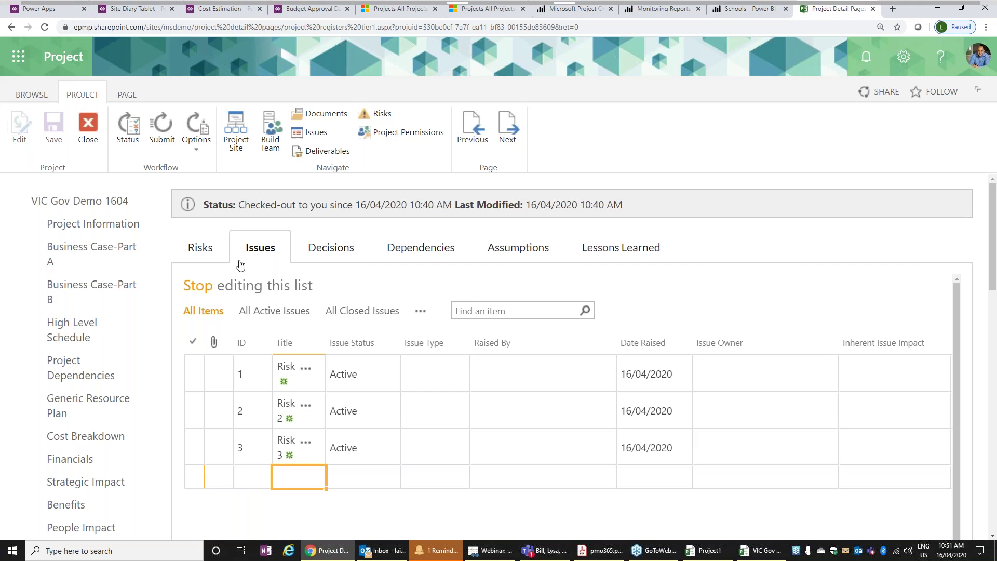
Generate the Business Case document from Business Case-Part A and follow its link to the project's Shared Documents.
left_click(123, 248)
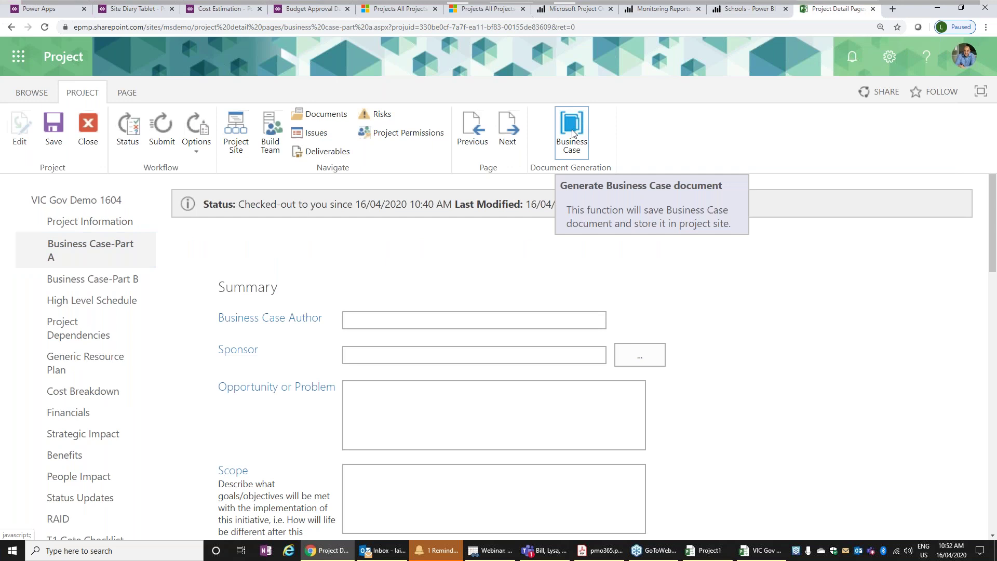
left_click(573, 132)
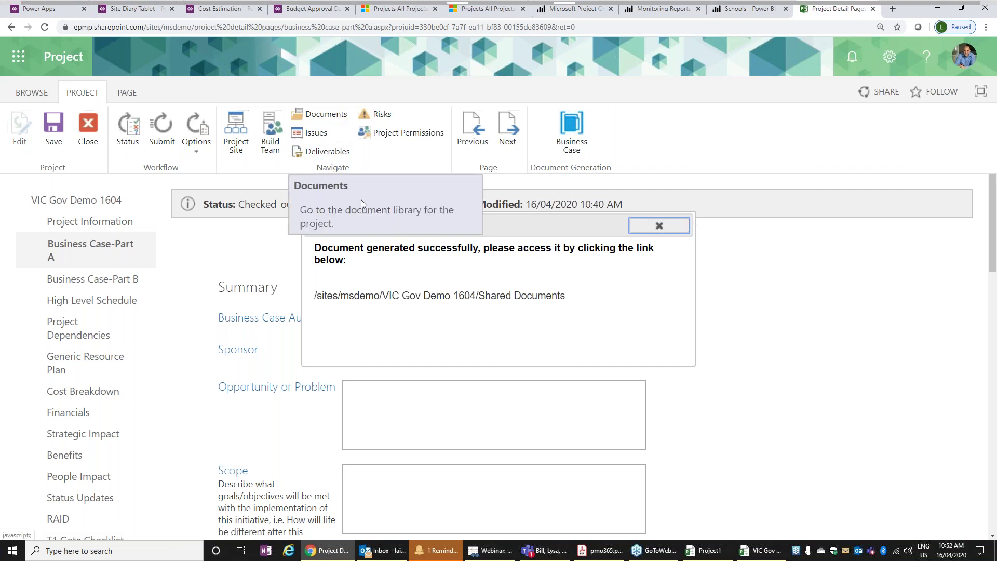
left_click(413, 296)
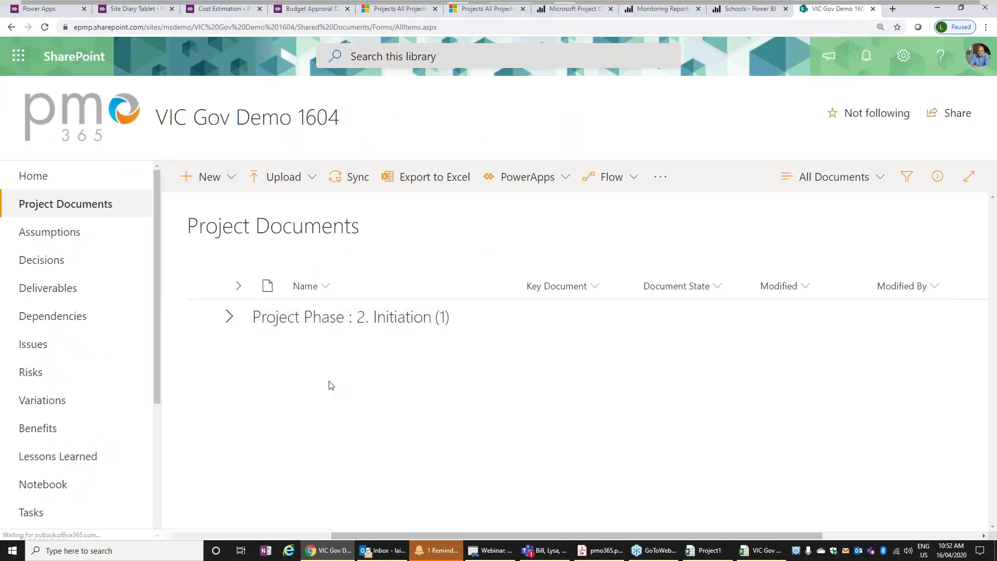
Expand the 2. Initiation phase, open the generated Business Case document in Word and look through its cover and sections.
left_click(227, 315)
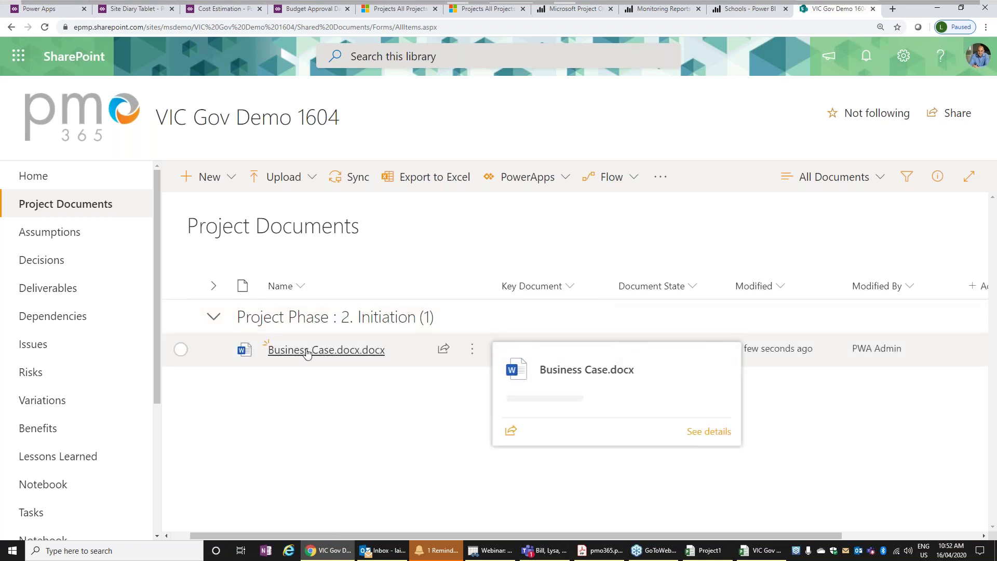
right_click(307, 353)
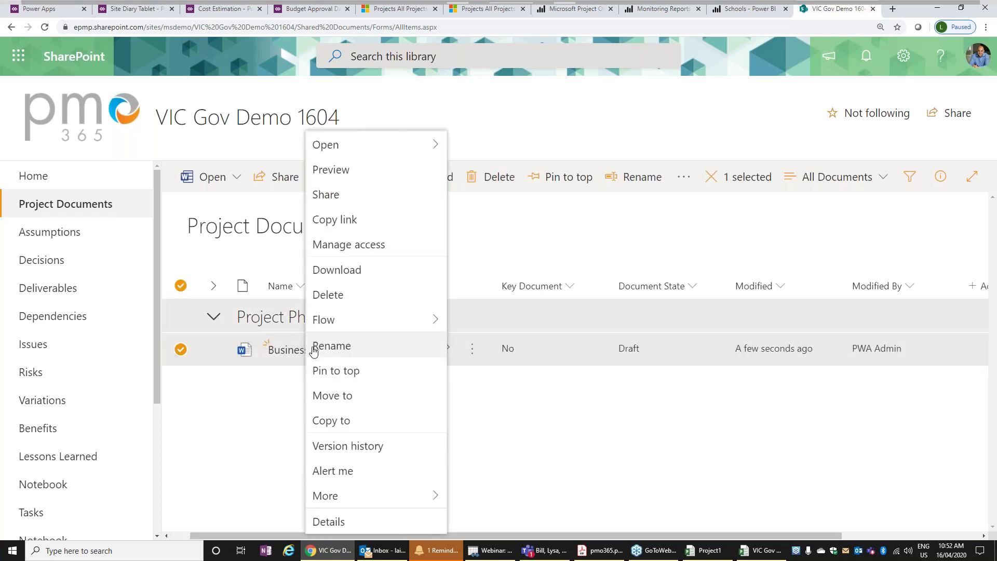
left_click(292, 358)
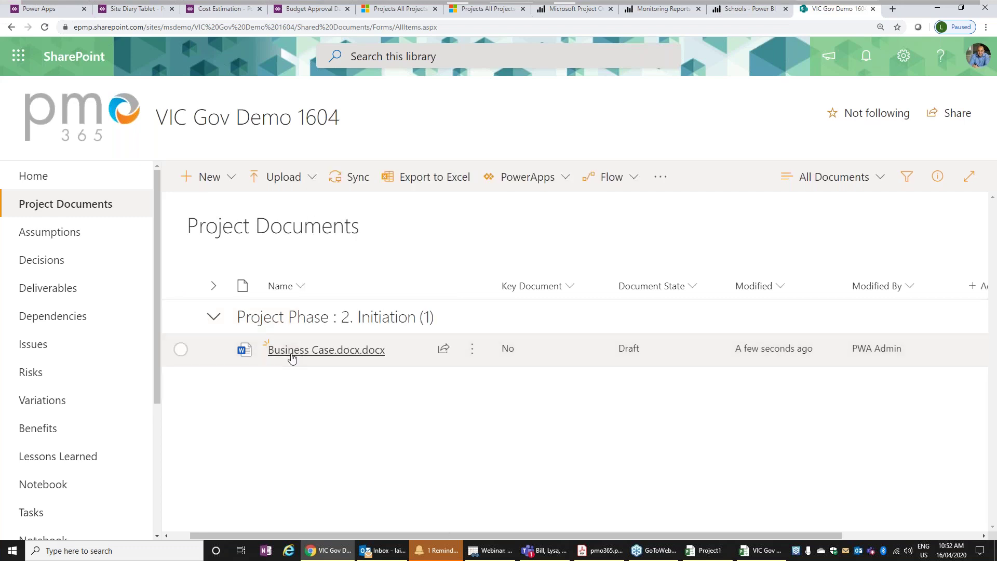
left_click(292, 351)
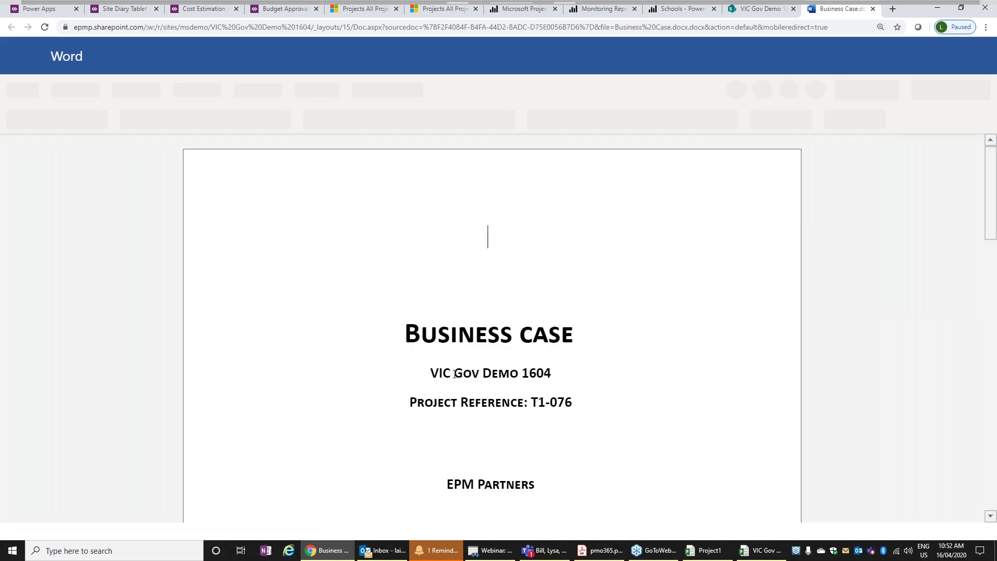
left_click_drag(457, 342, 437, 389)
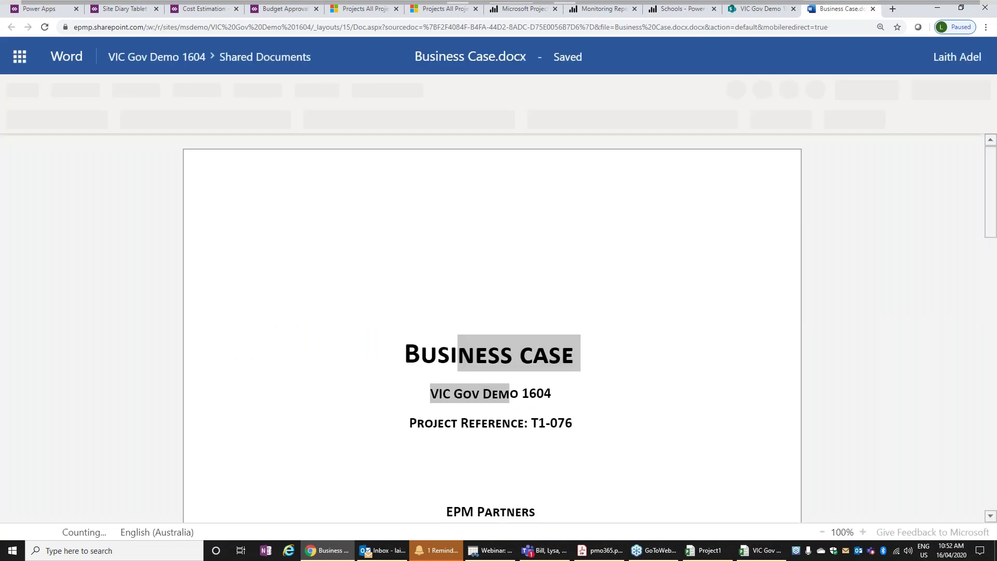
scroll(426, 391, "down", 15)
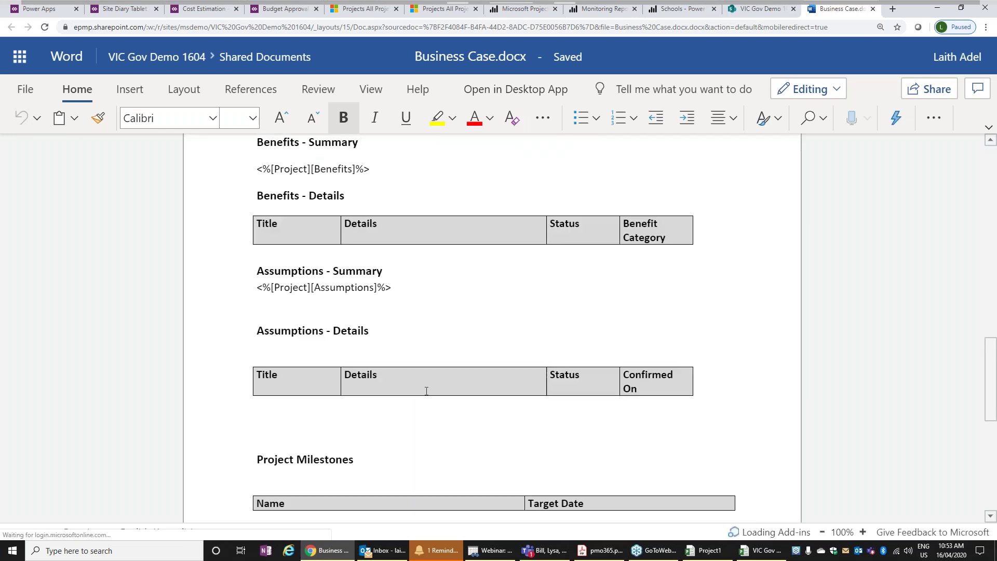
scroll(426, 391, "up", 5)
scroll(426, 390, "up", 10)
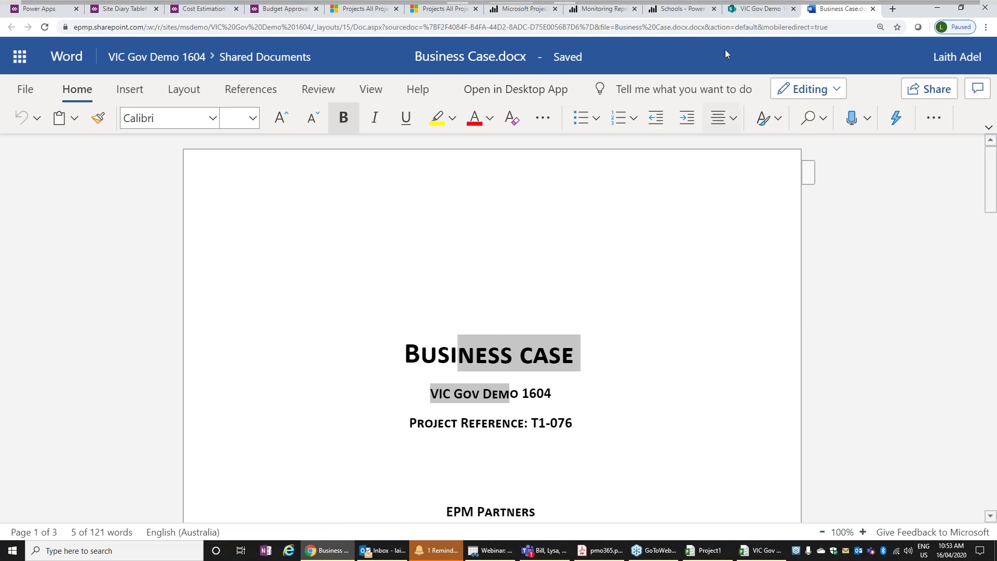
Return to the Project Documents library, select the Business Case document and create a Request sign-off flow for it.
left_click(751, 8)
left_click(180, 349)
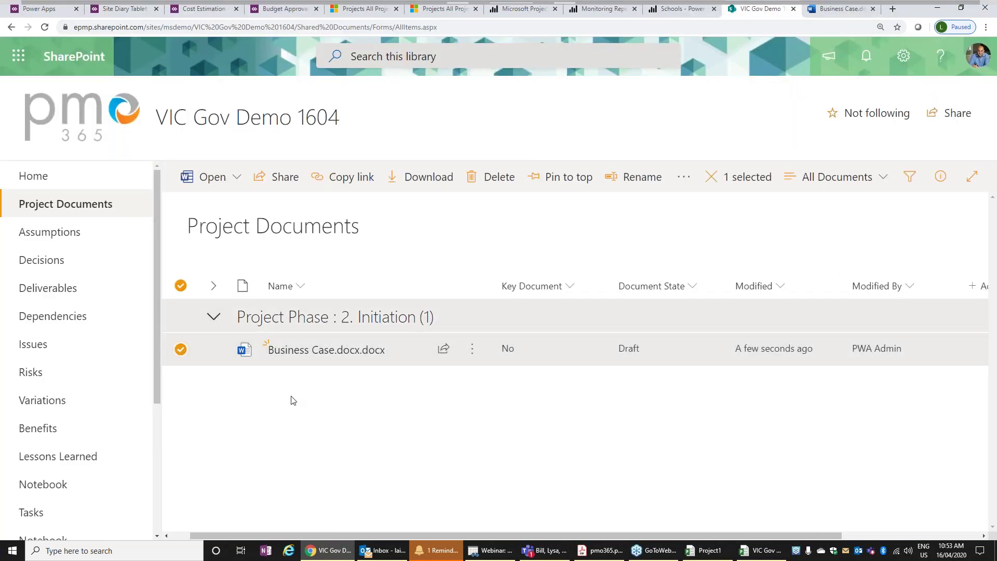
left_click(479, 353)
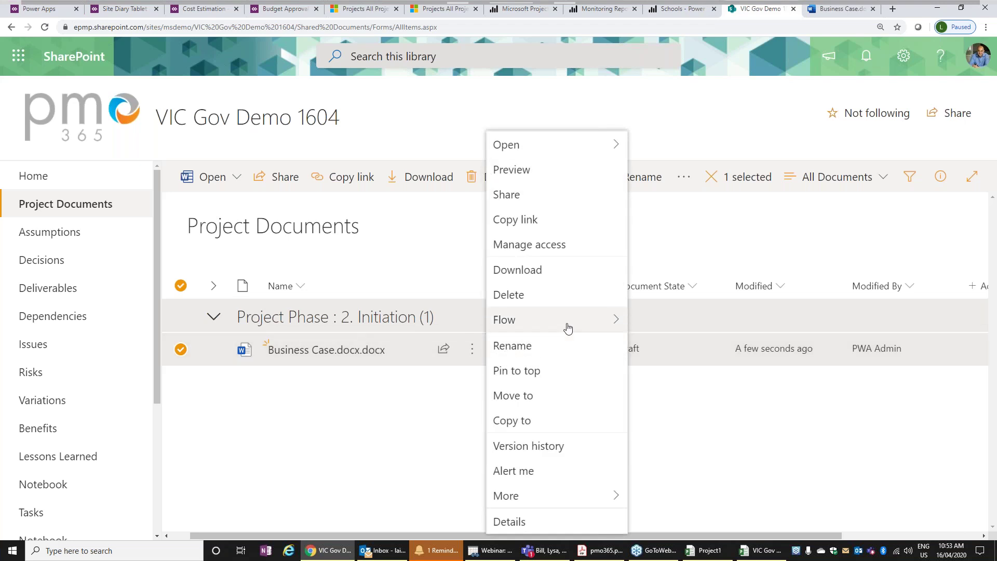
mouse_move(568, 327)
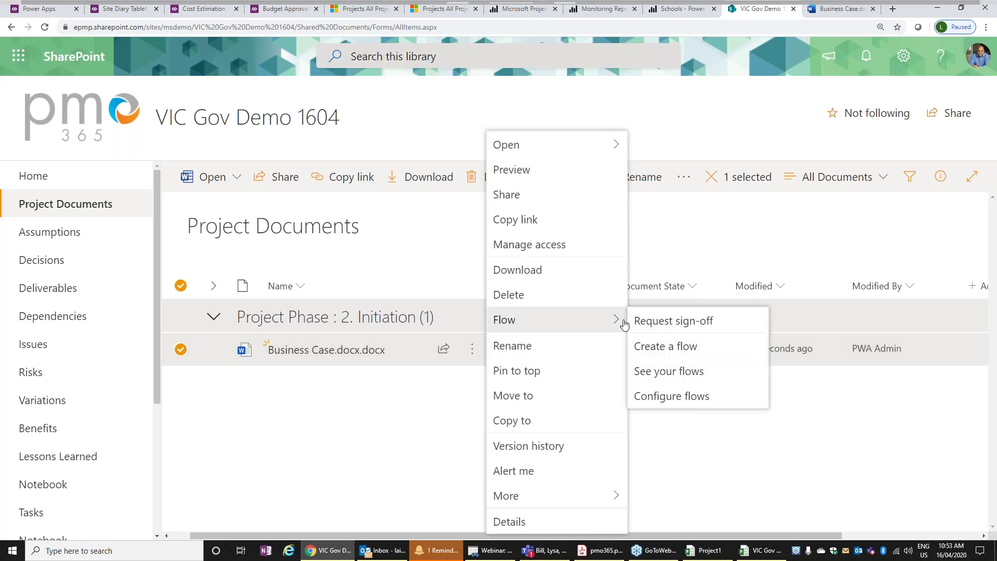
left_click(653, 325)
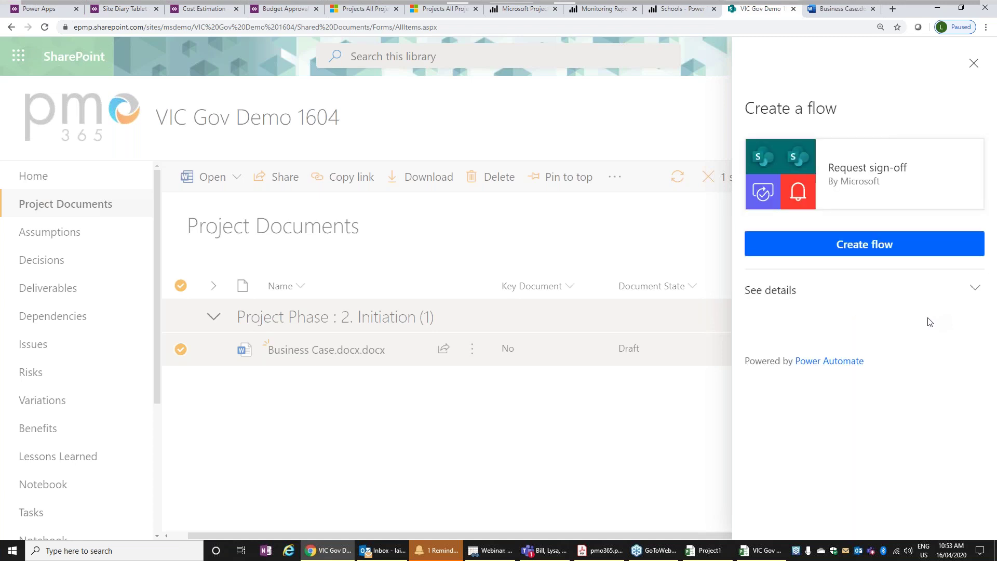
left_click(869, 251)
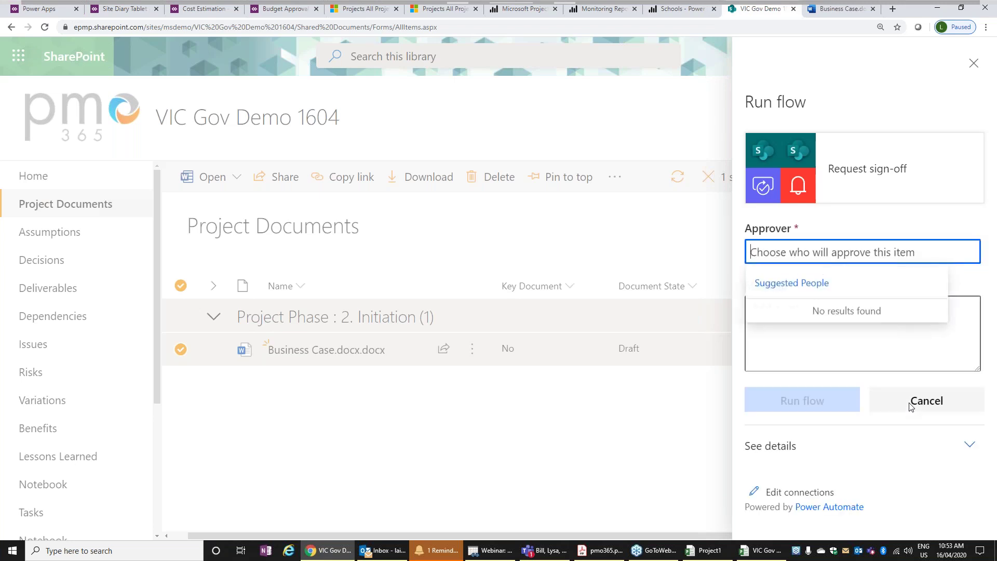
Choose the approver, enter the message "Please review my BC" and run the Request sign-off flow.
type("laith")
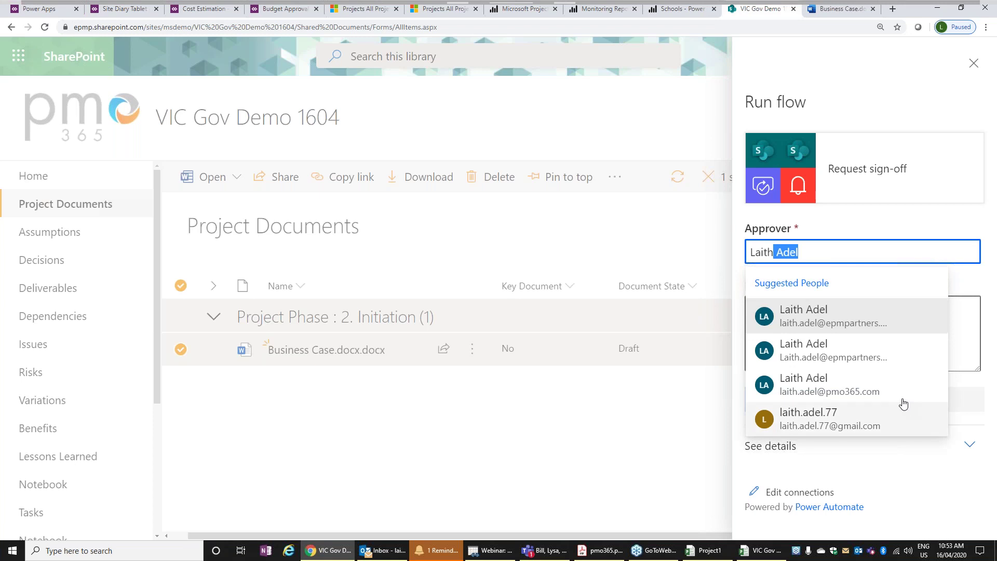
left_click(844, 326)
left_click(812, 320)
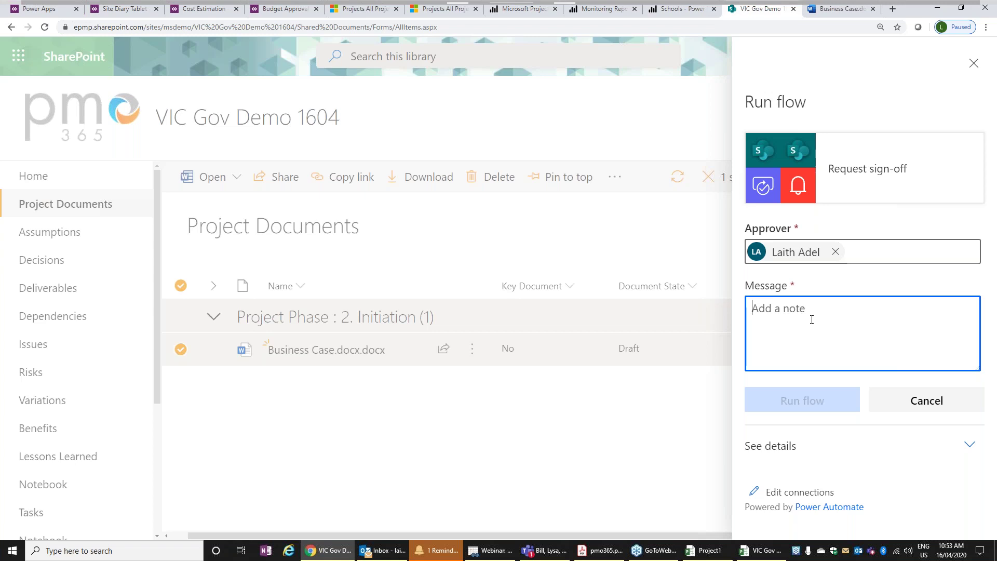
type("Please a")
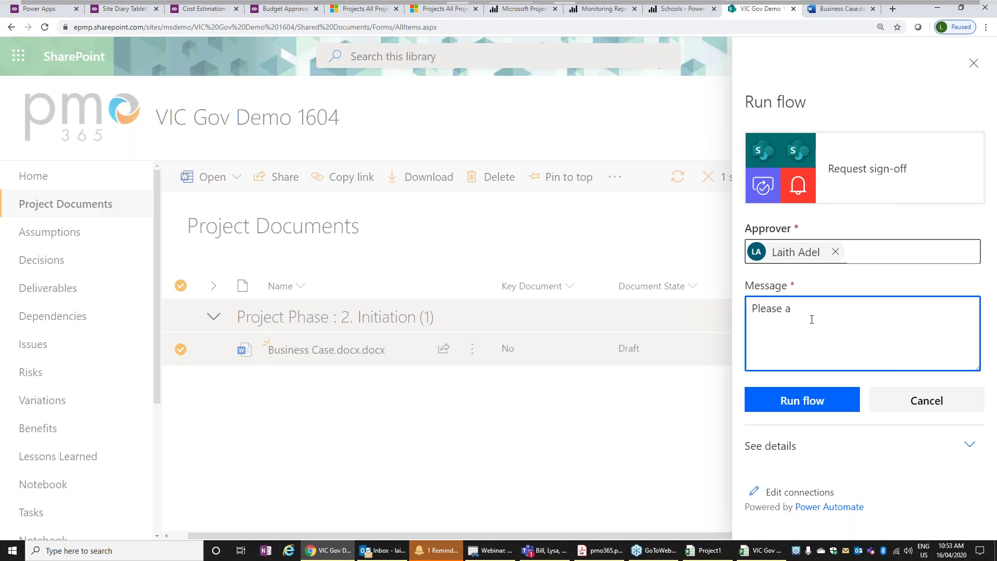
key("BackSpace")
type("review y")
key("BackSpace")
type("my BC")
left_click(817, 401)
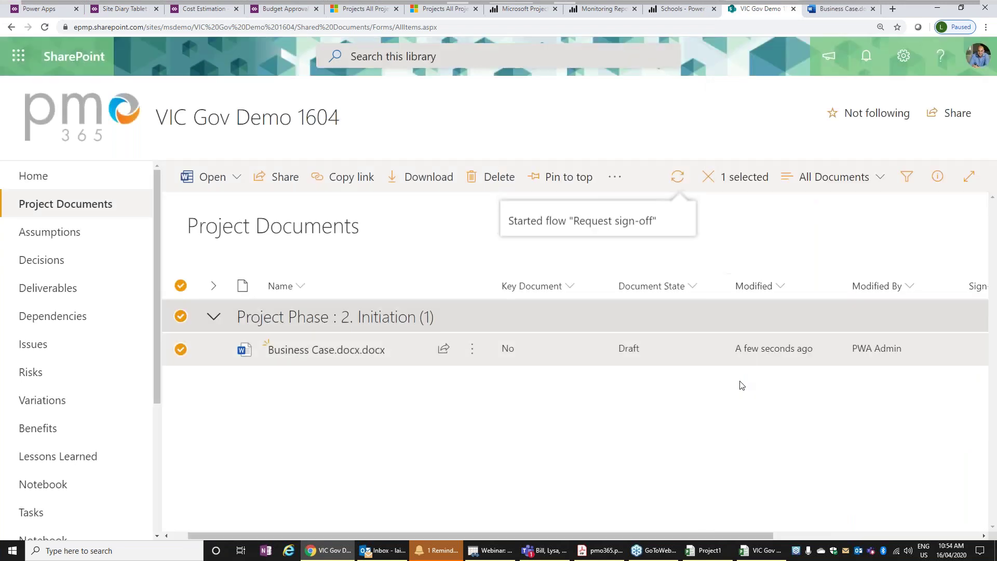